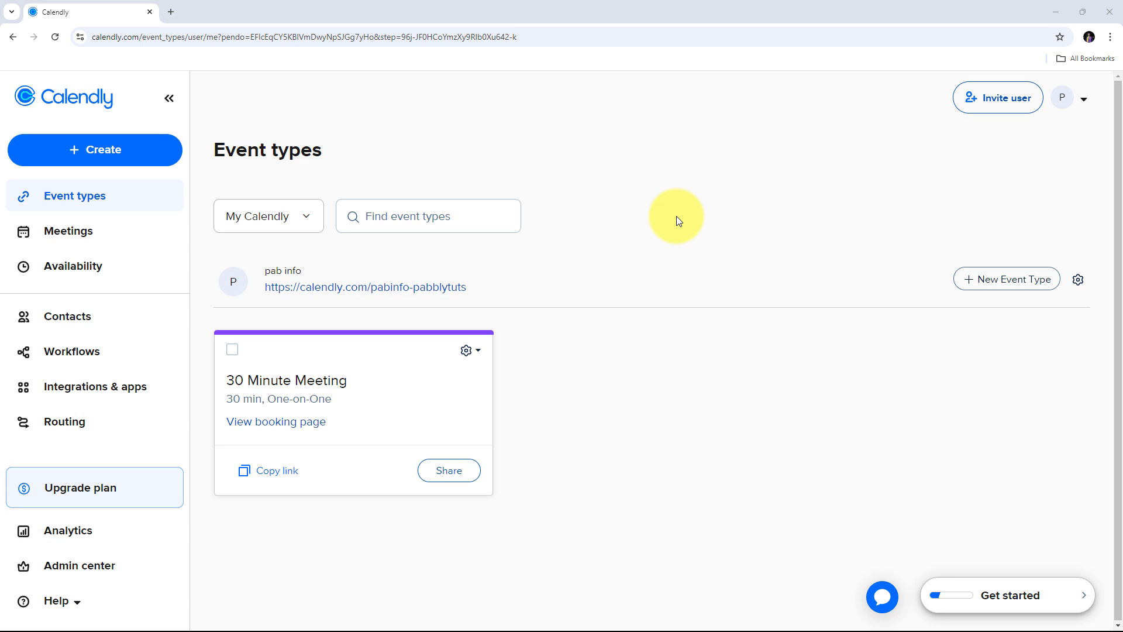
- Open a new Chrome tab and load the pabbly.com/connect page from the 'pabbly' suggestion
left_click(169, 12)
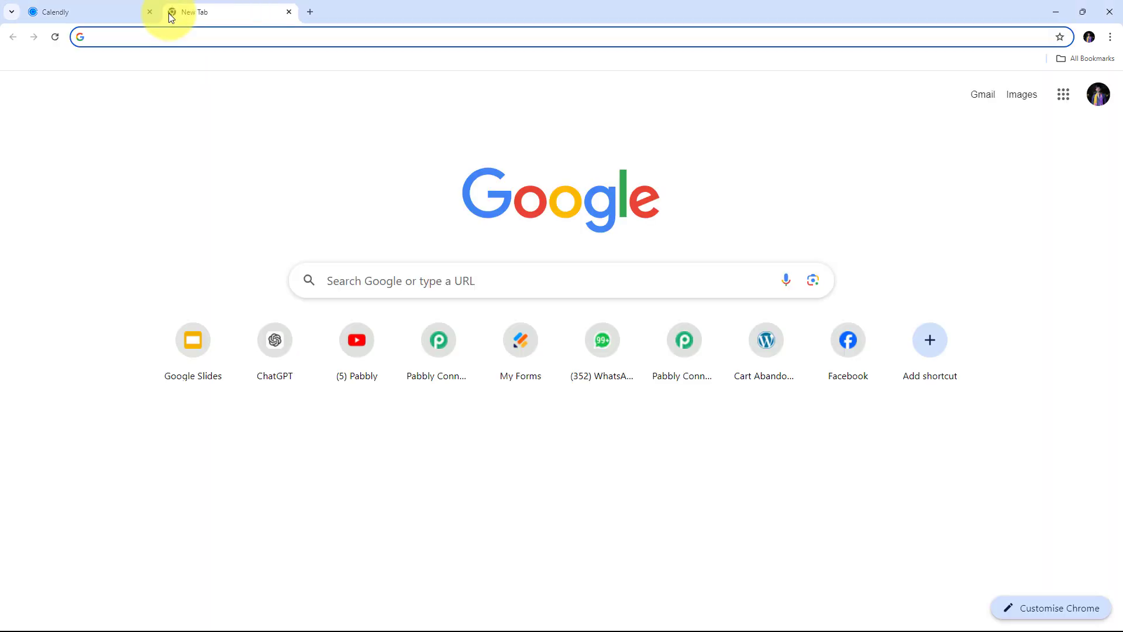
type("pabbly.co")
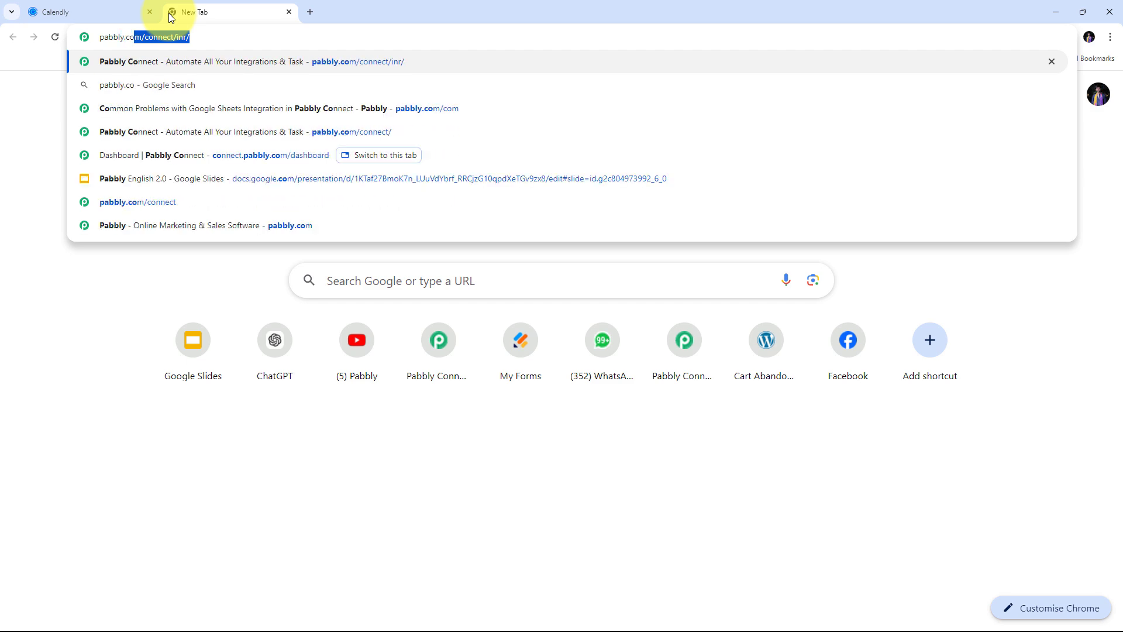
key("Return")
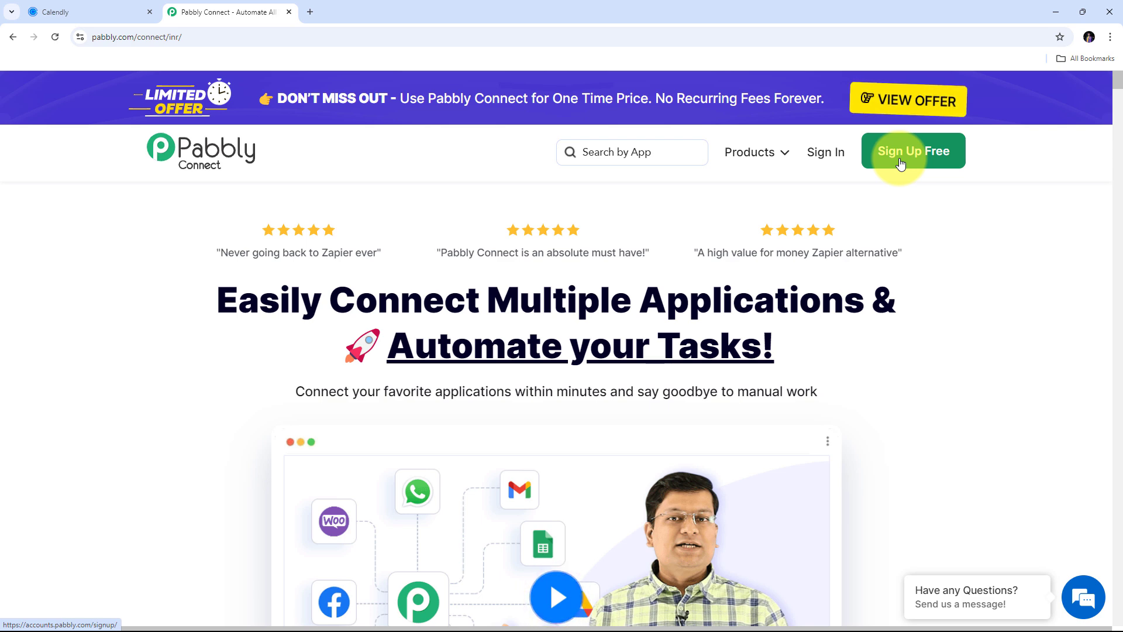
- Sign in to Pabbly and launch Pabbly Connect from the All Pabbly Apps list
left_click(825, 157)
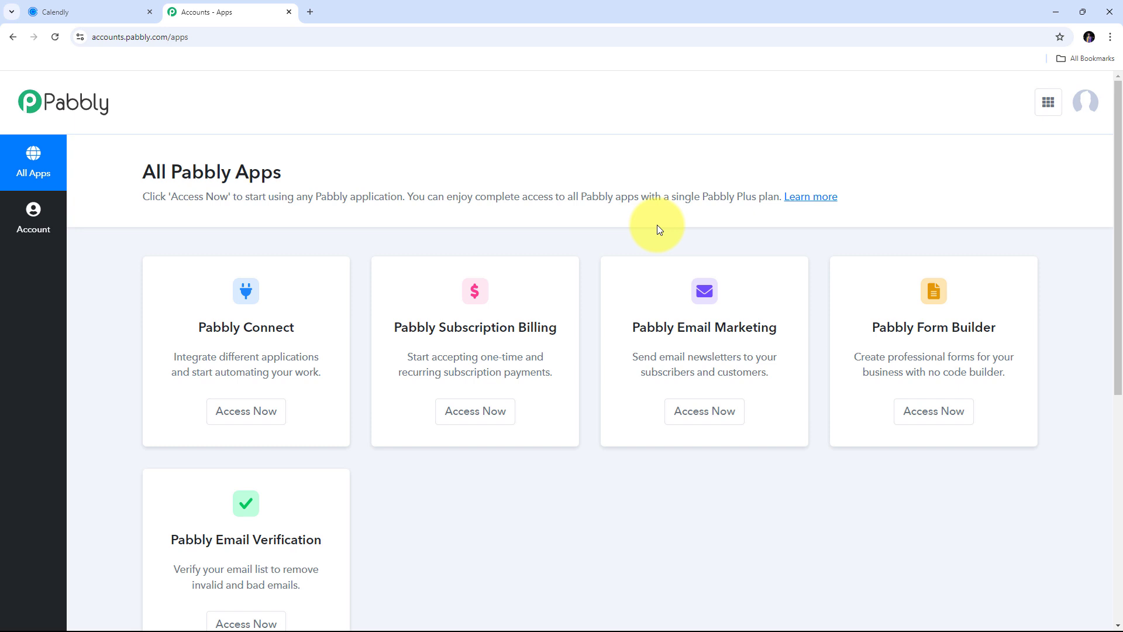
scroll(421, 195, "down", 2)
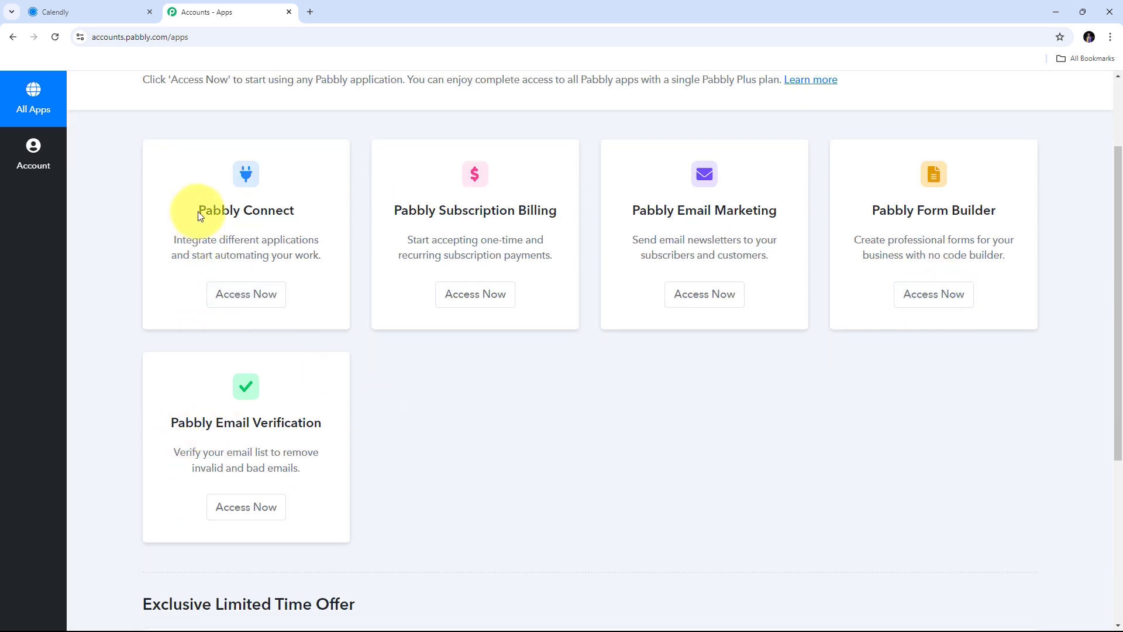
left_click_drag(200, 212, 301, 214)
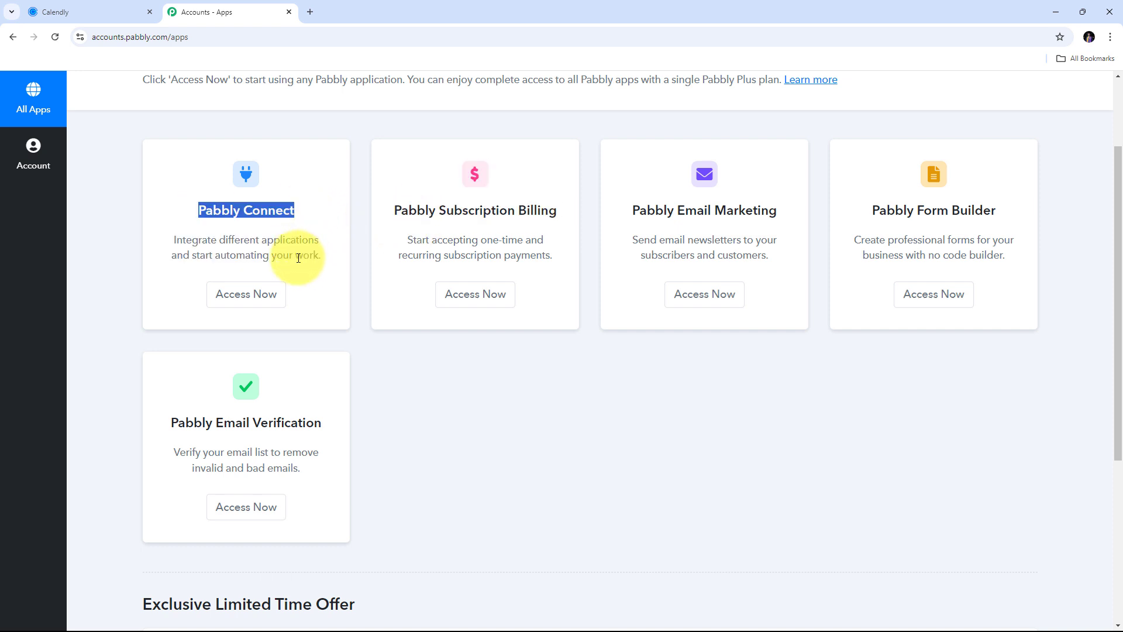
left_click(244, 301)
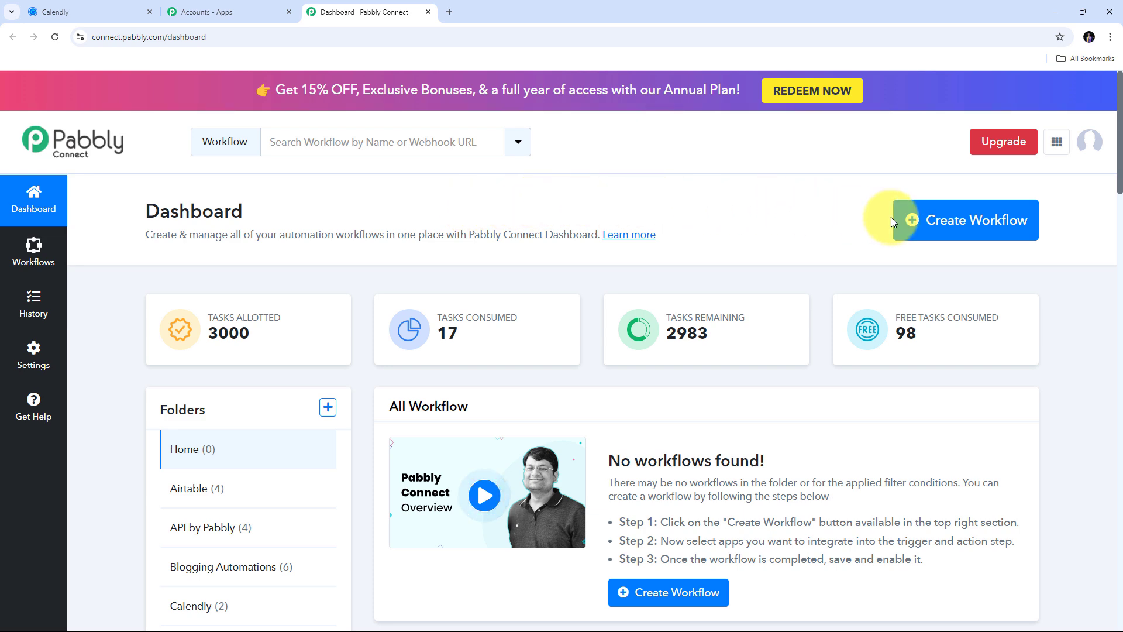
- Create a workflow named 'Automate Calendly using Pabbly Connect' in the Home folder
left_click(939, 228)
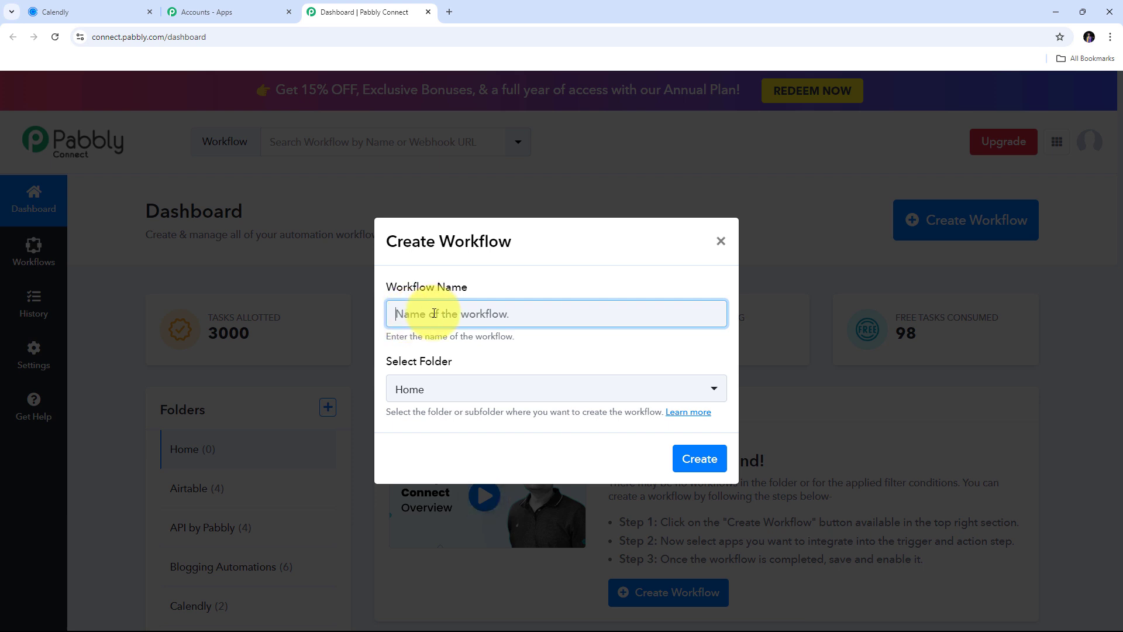
type("Automate Calendly using Pabbly Connect")
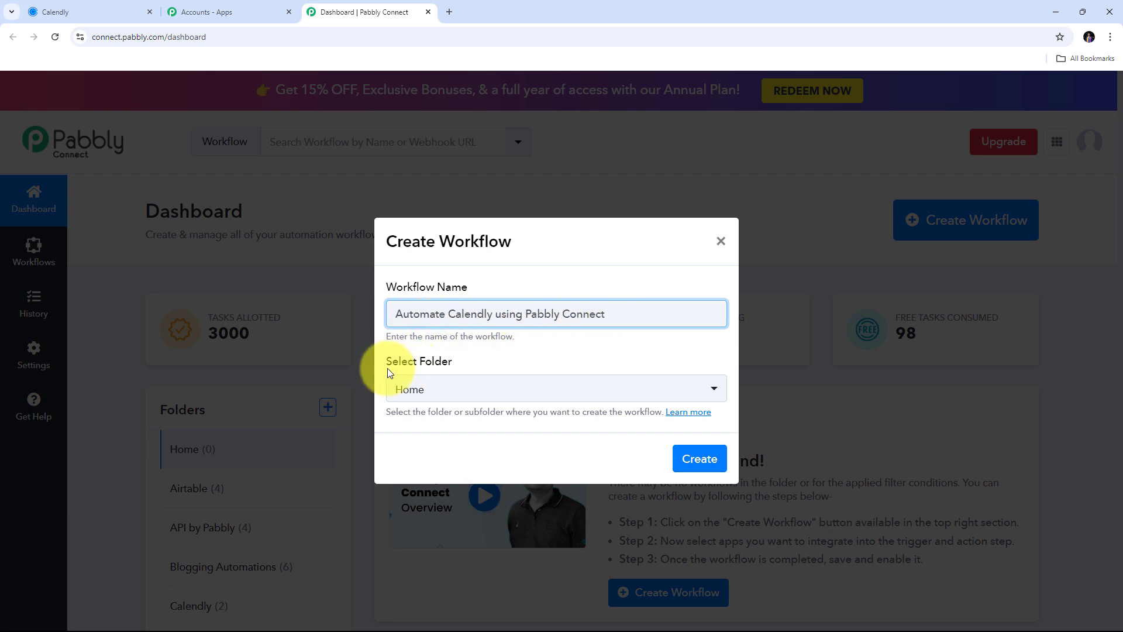
left_click(696, 462)
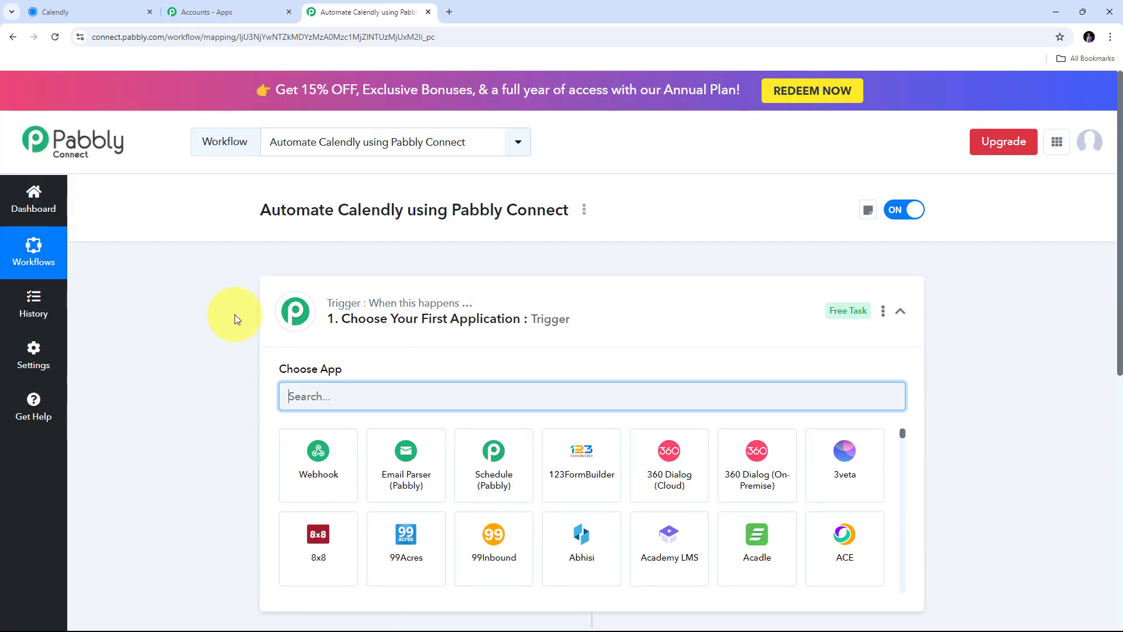
scroll(234, 318, "down", 3)
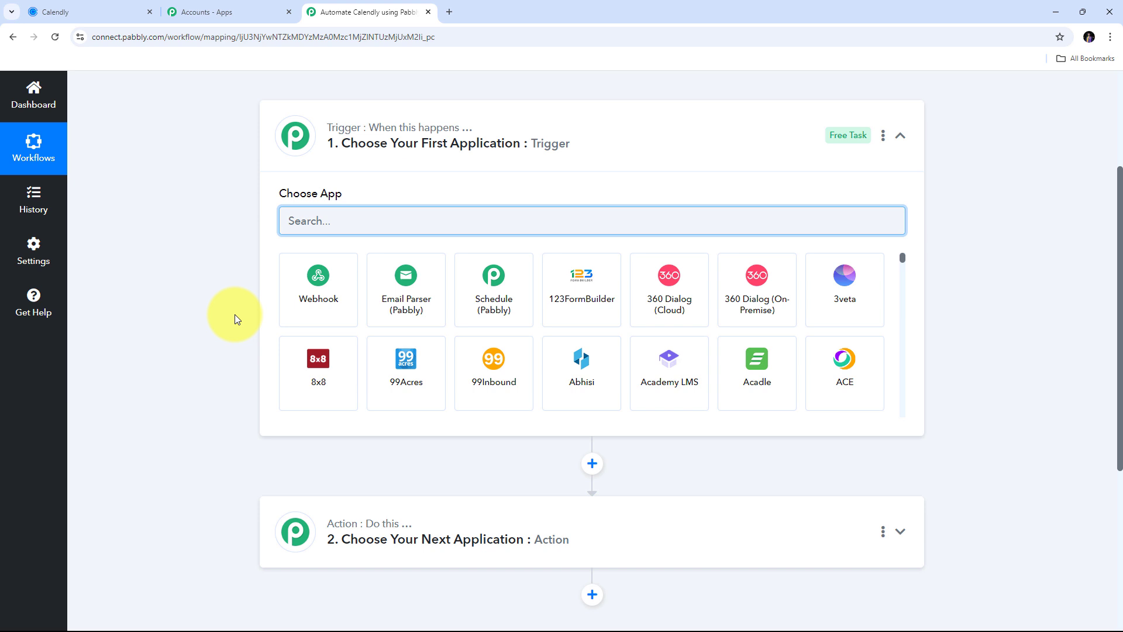
- Set Calendly as the trigger app with the Invitee Created (Organization) event
mouse_move(296, 136)
left_click(302, 221)
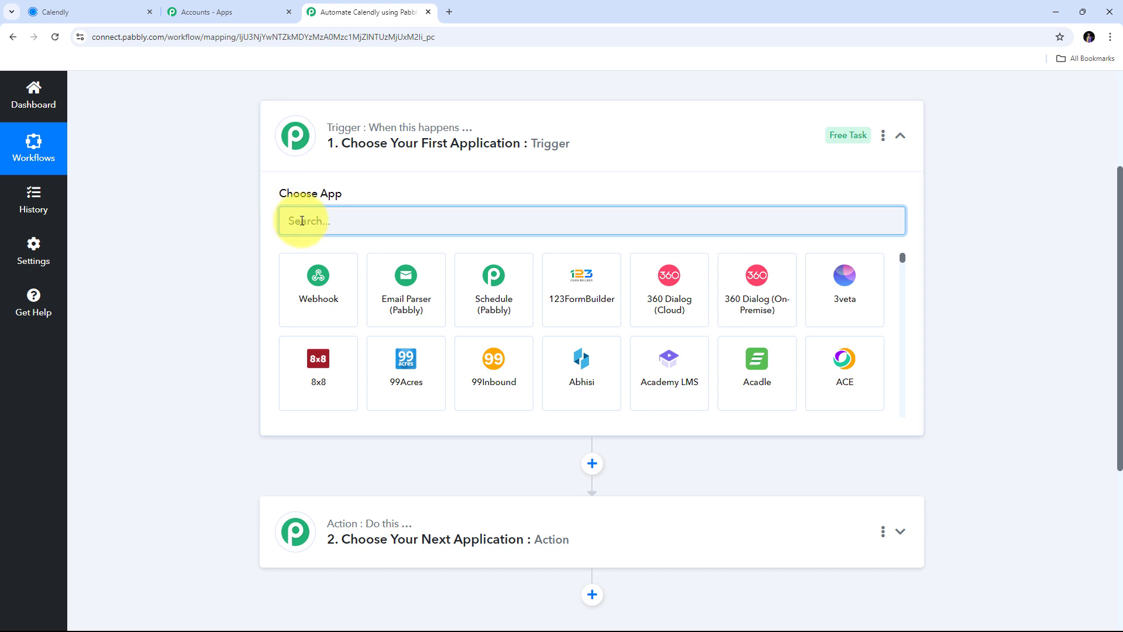
type("Calendly")
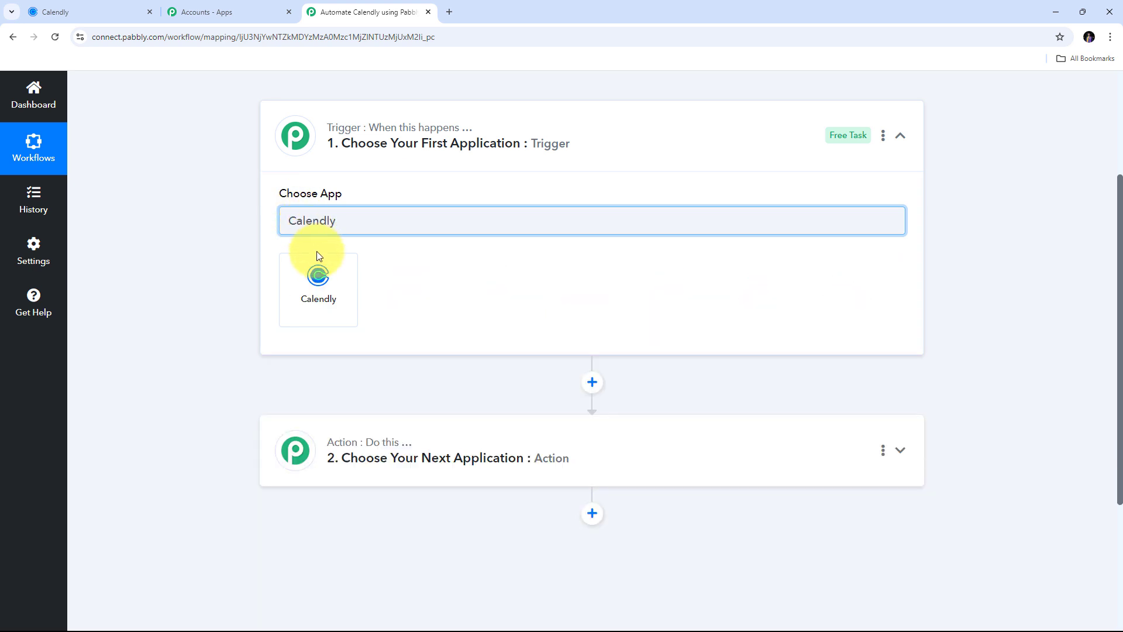
left_click(321, 300)
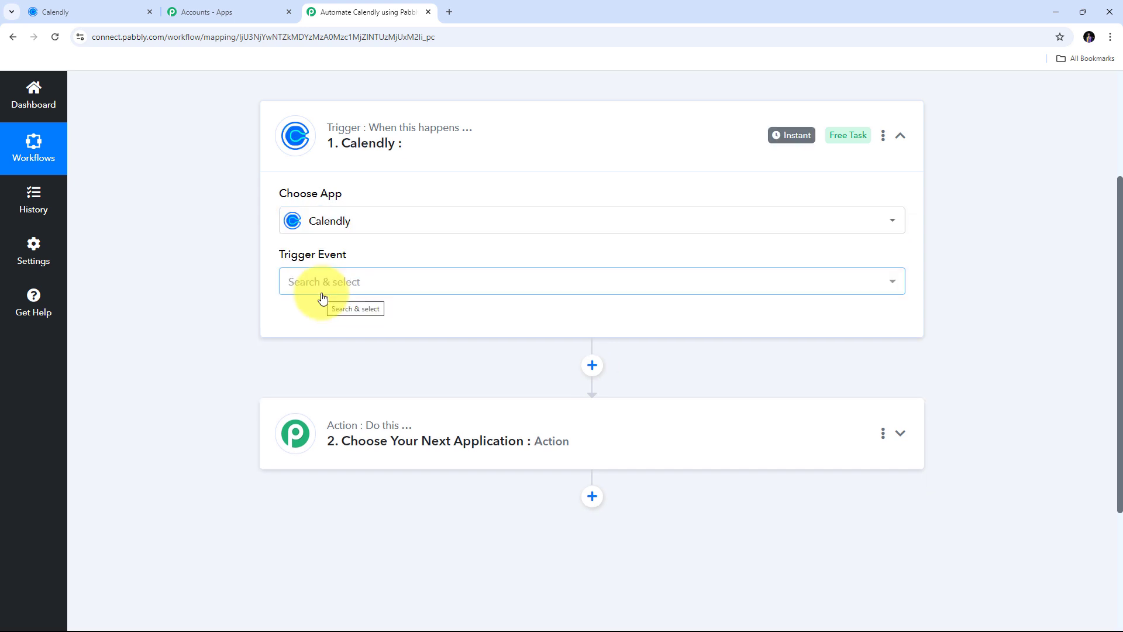
left_click(482, 285)
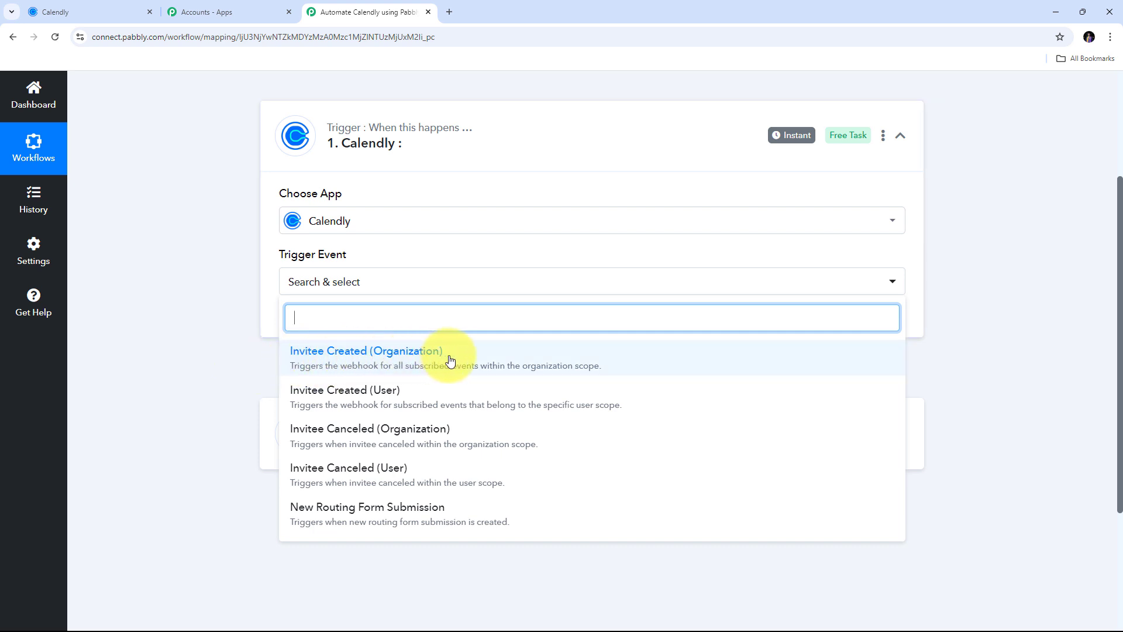
left_click(369, 359)
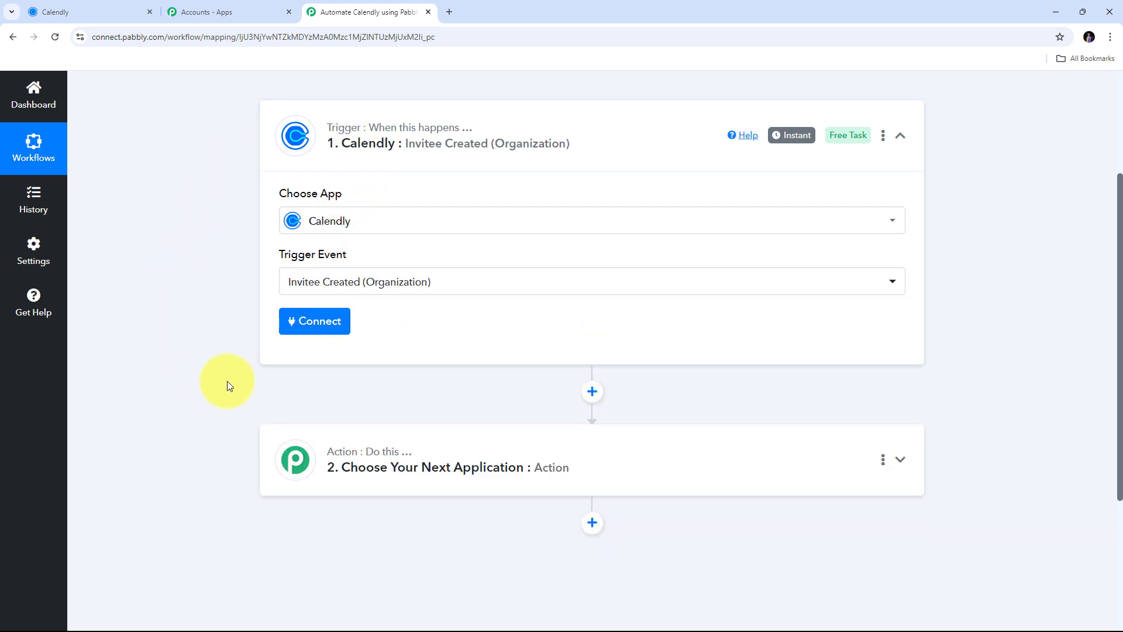
- Add and authorize a new Calendly connection named Calendly #13
left_click(314, 328)
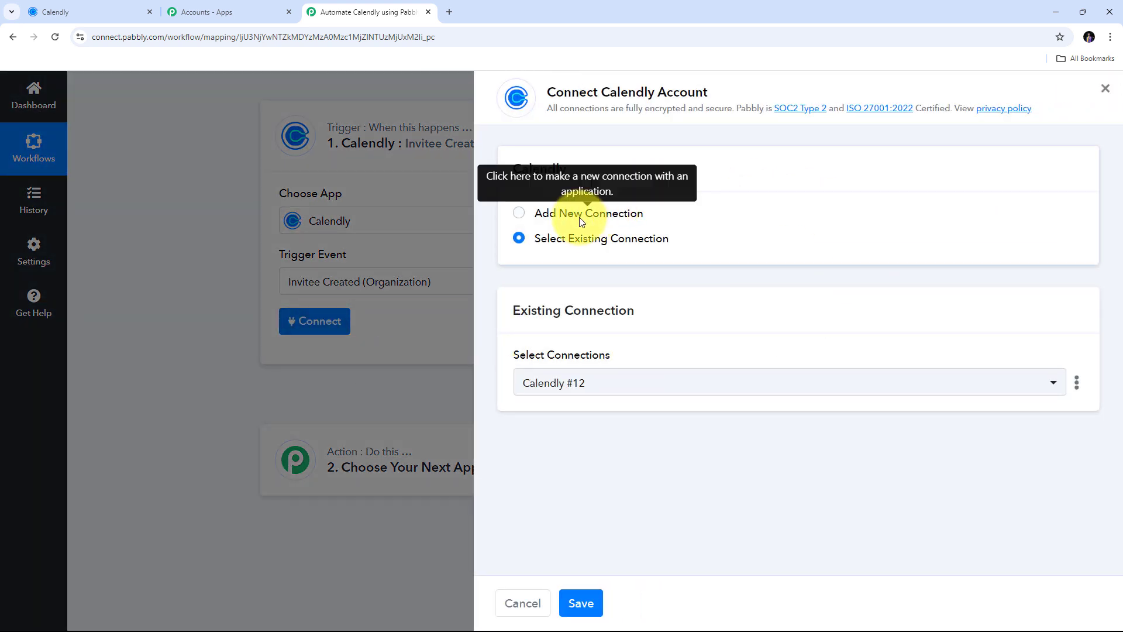
left_click(571, 213)
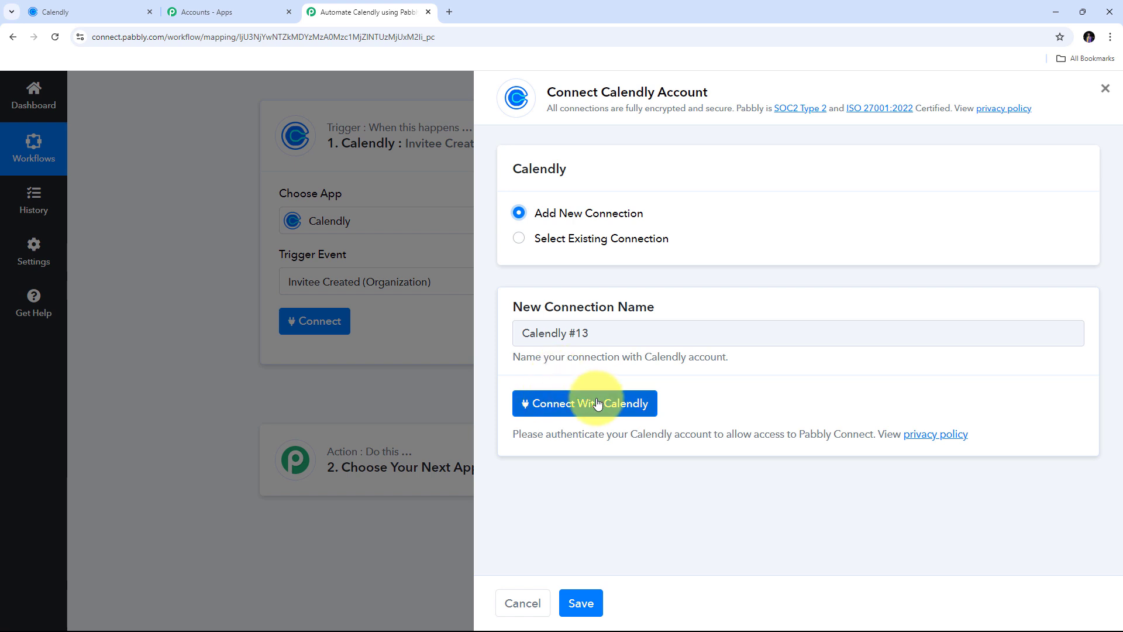
left_click(573, 404)
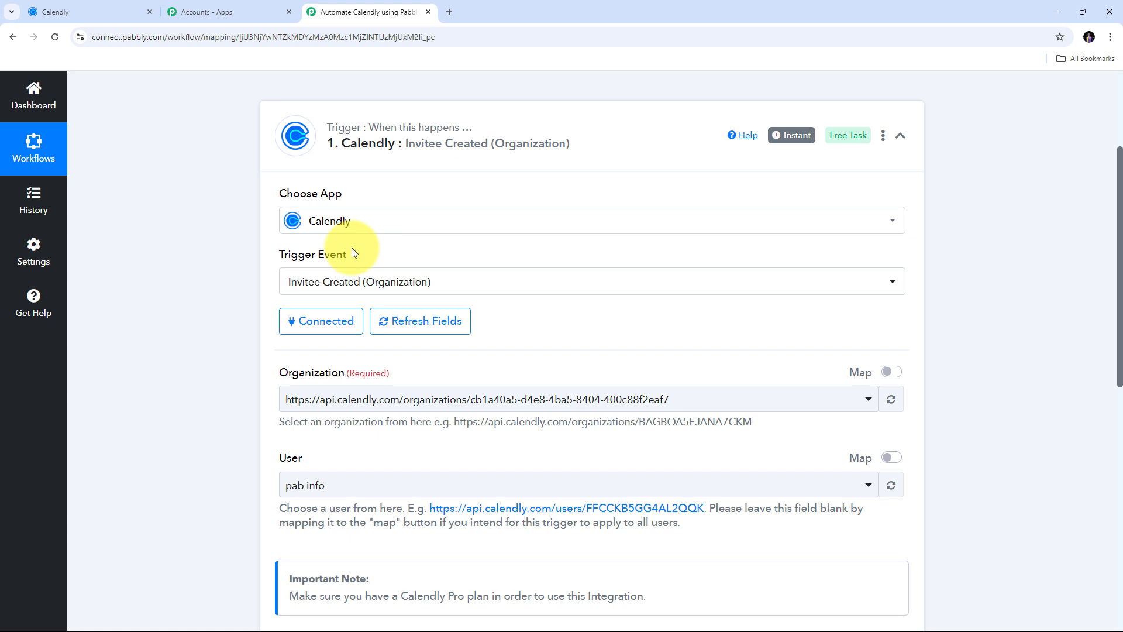
- Back in the workflow, select the account's organization URL and its only user in the trigger
left_click(100, 13)
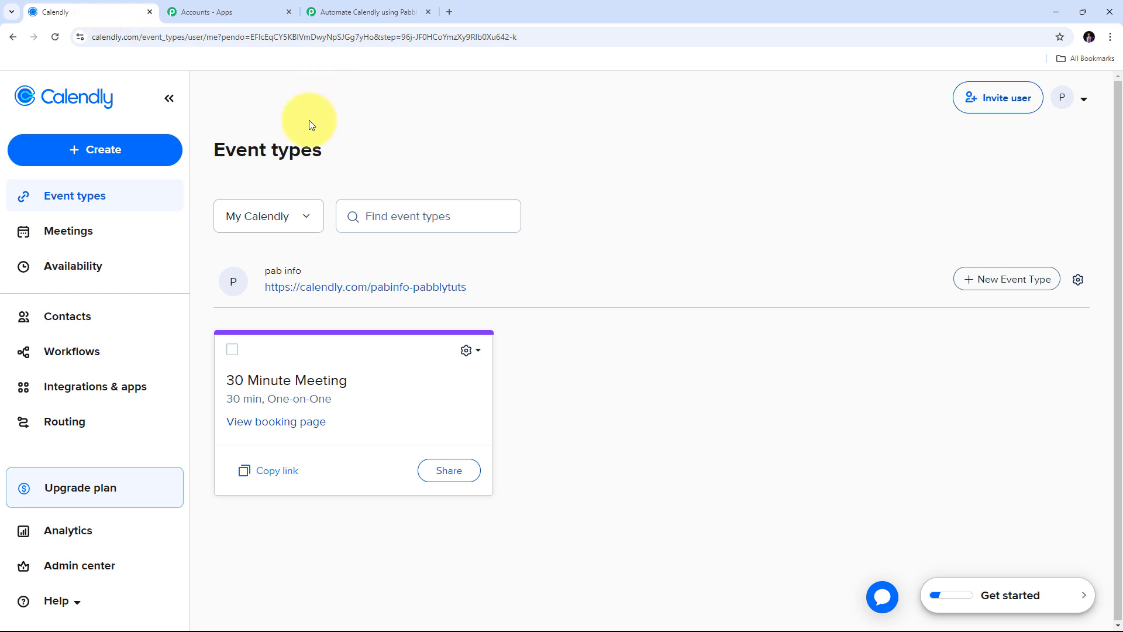
left_click(343, 17)
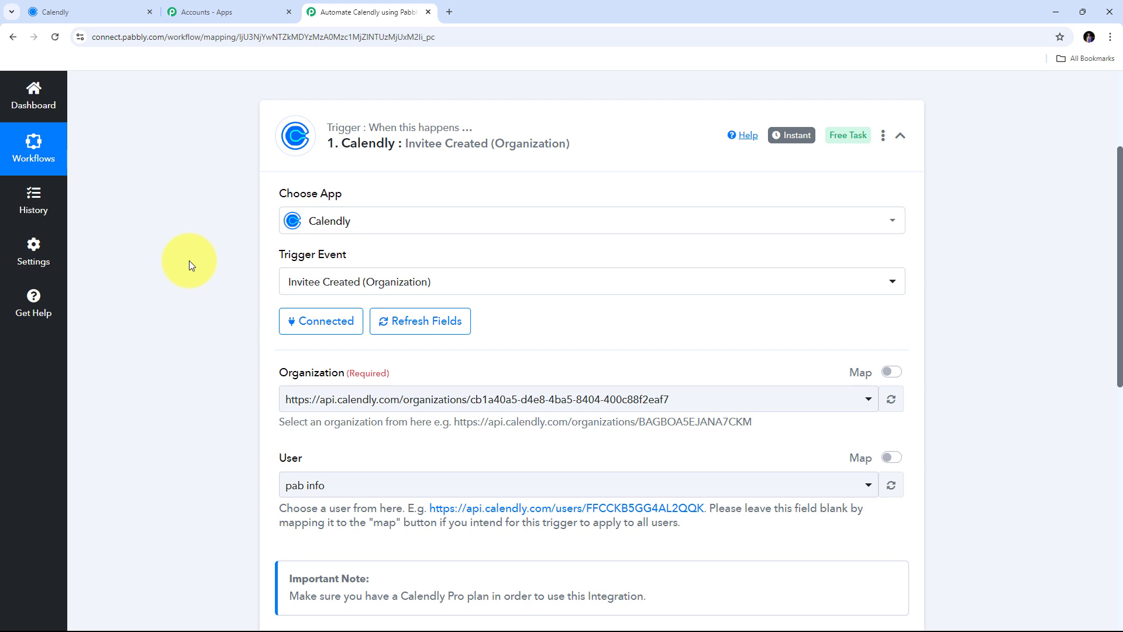
scroll(188, 261, "up", 1)
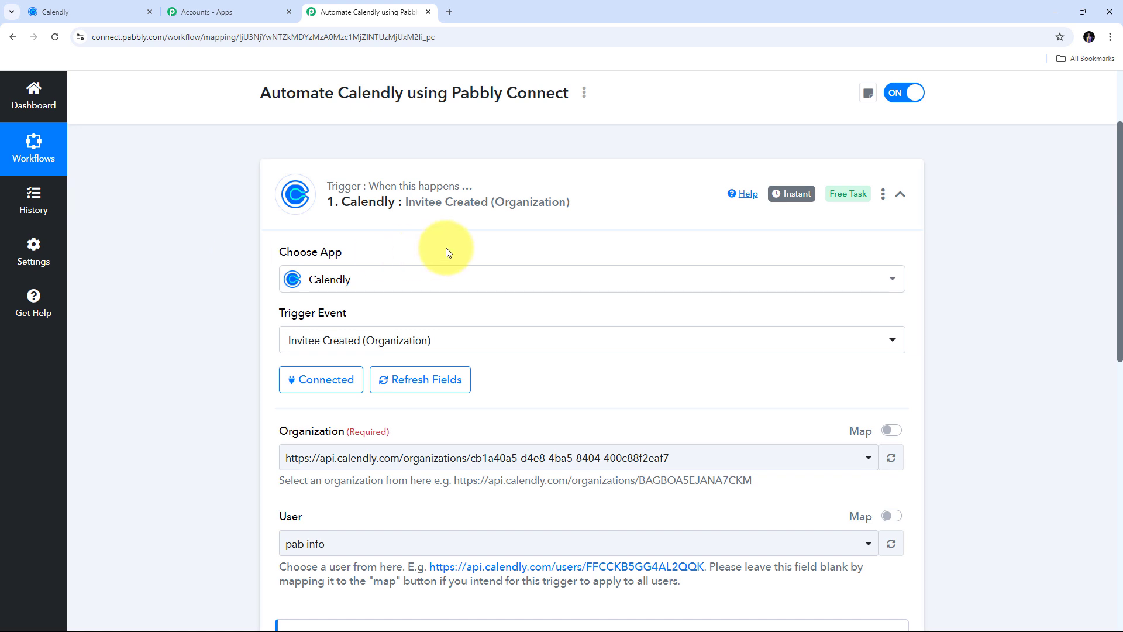
scroll(250, 279, "down", 3)
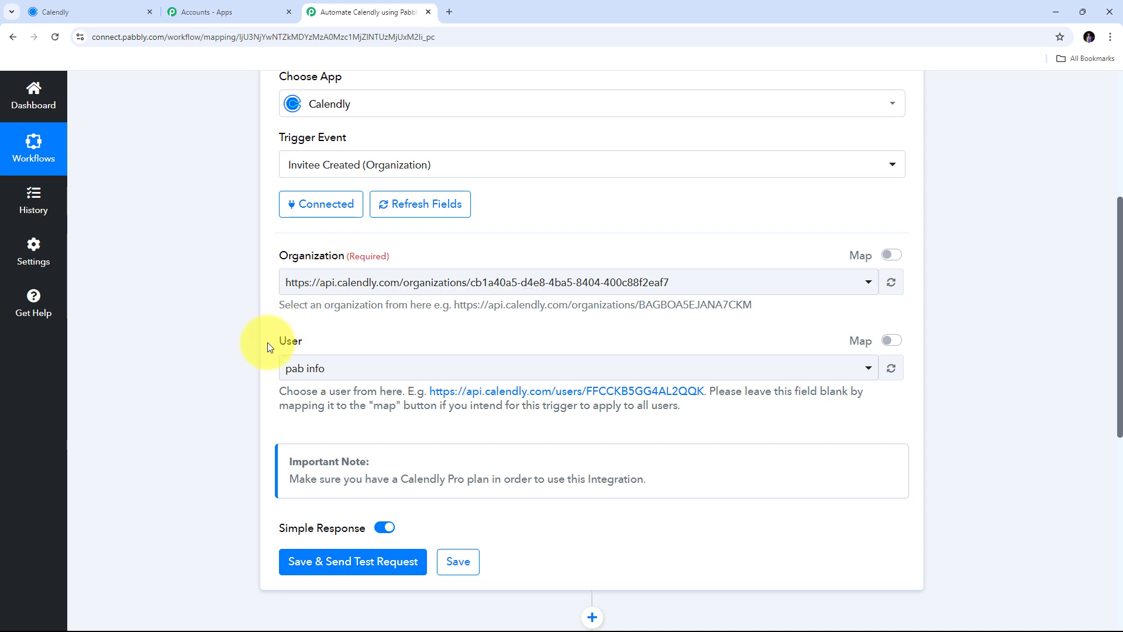
left_click(769, 283)
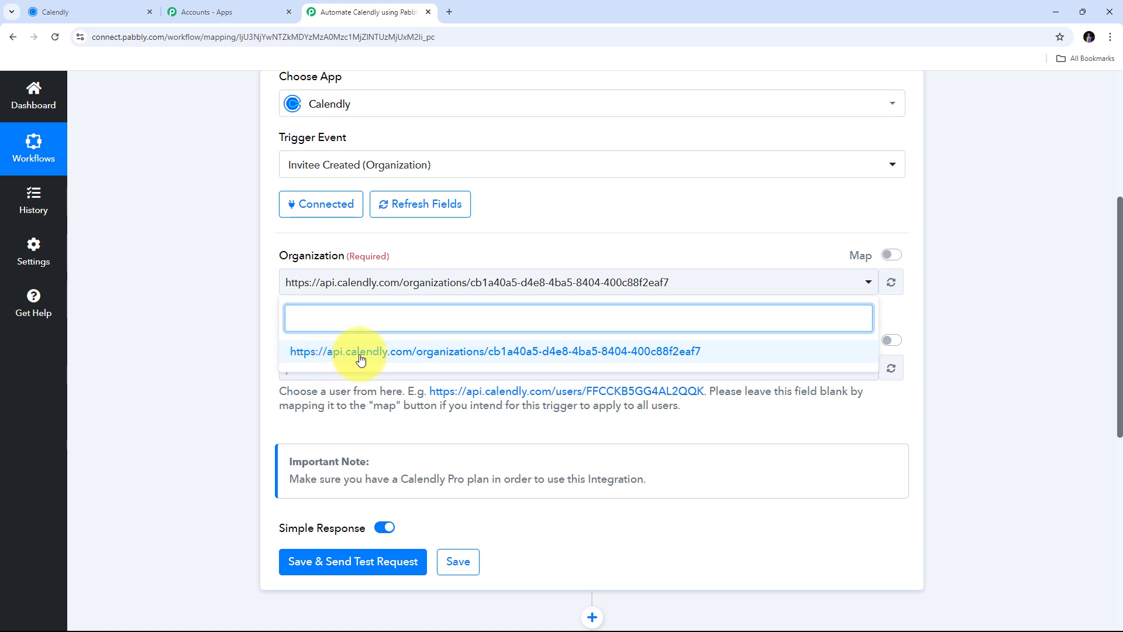
left_click(389, 354)
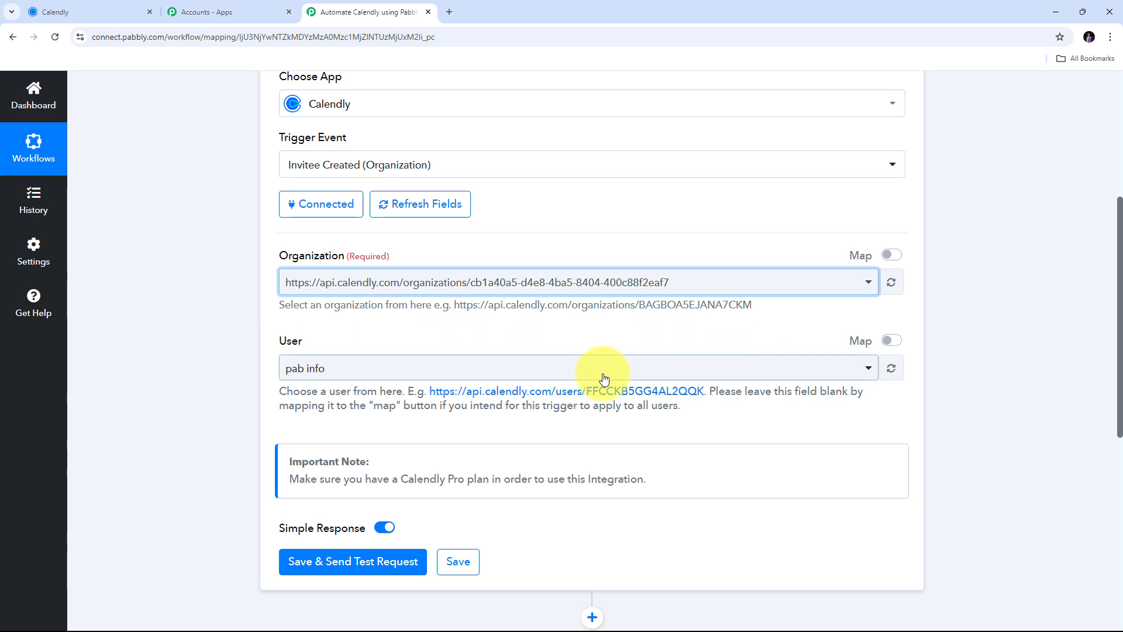
left_click(321, 360)
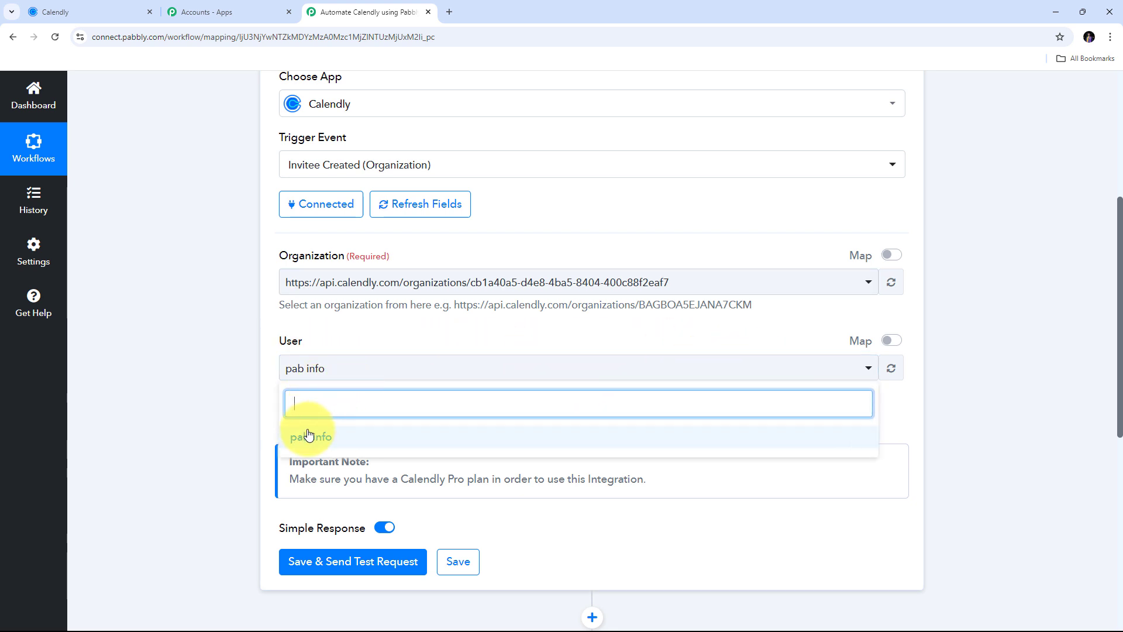
left_click(329, 441)
scroll(384, 414, "up", 1)
- Save the trigger with Save & Send Test Request so it shows Waiting For Response
scroll(384, 414, "down", 2)
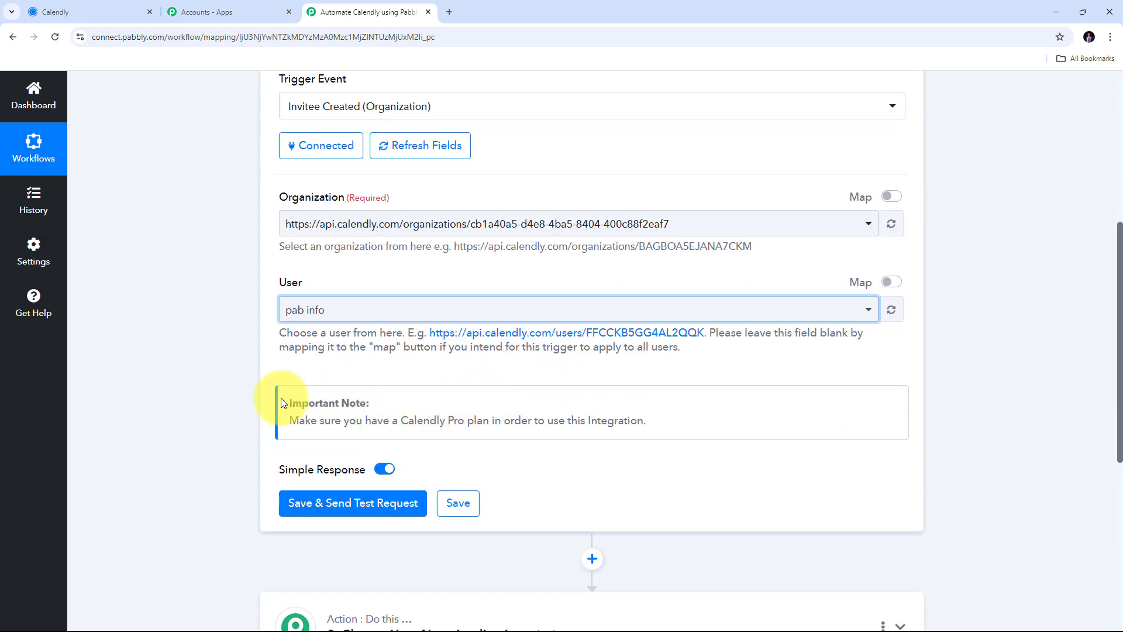
scroll(345, 535, "down", 1)
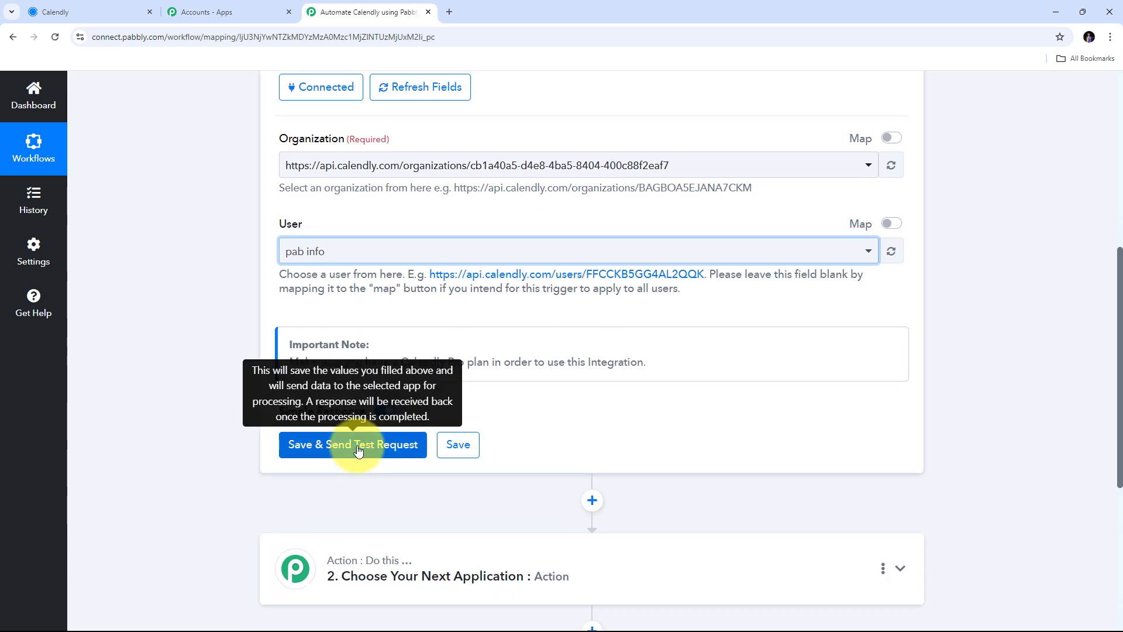
left_click(359, 451)
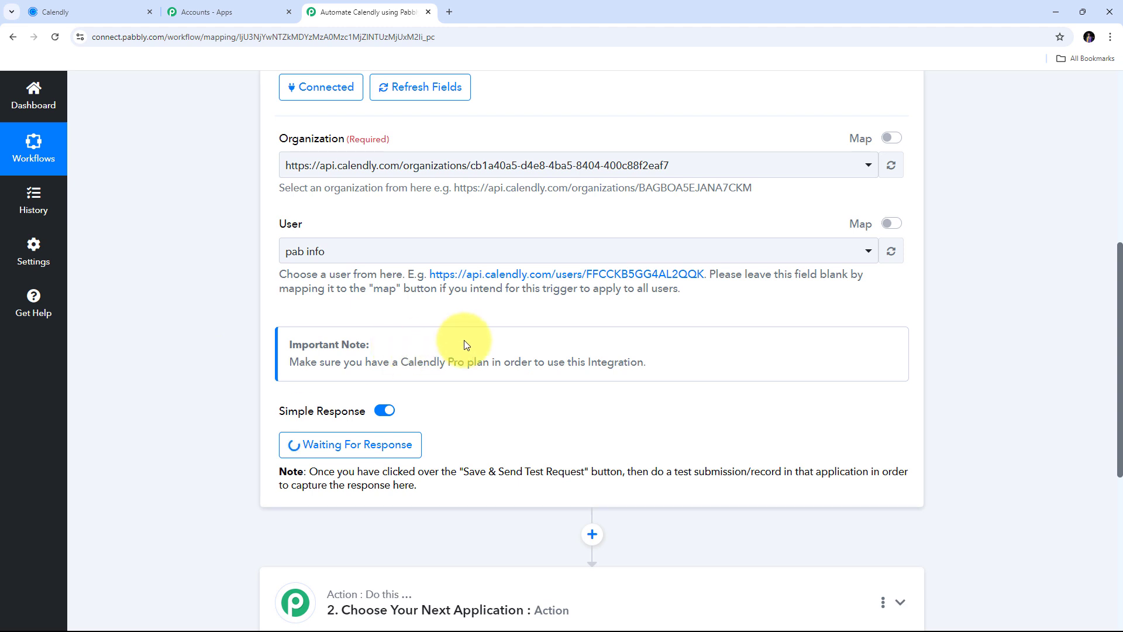
scroll(340, 346, "down", 1)
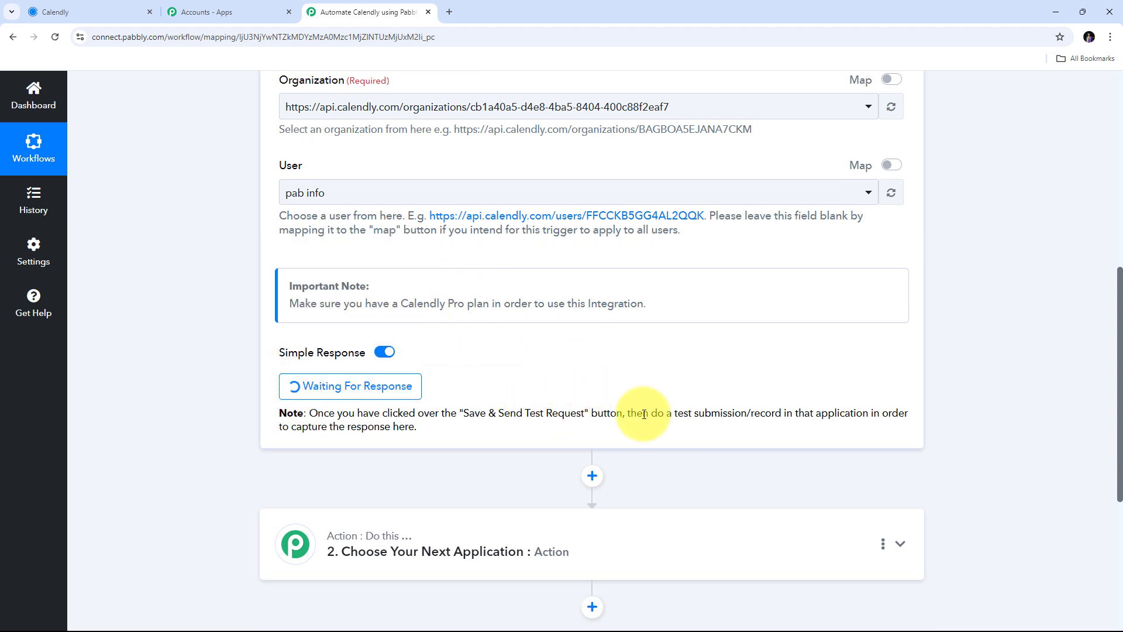
- Open the live booking page of the Calendly 30 Minute Meeting event
left_click(99, 8)
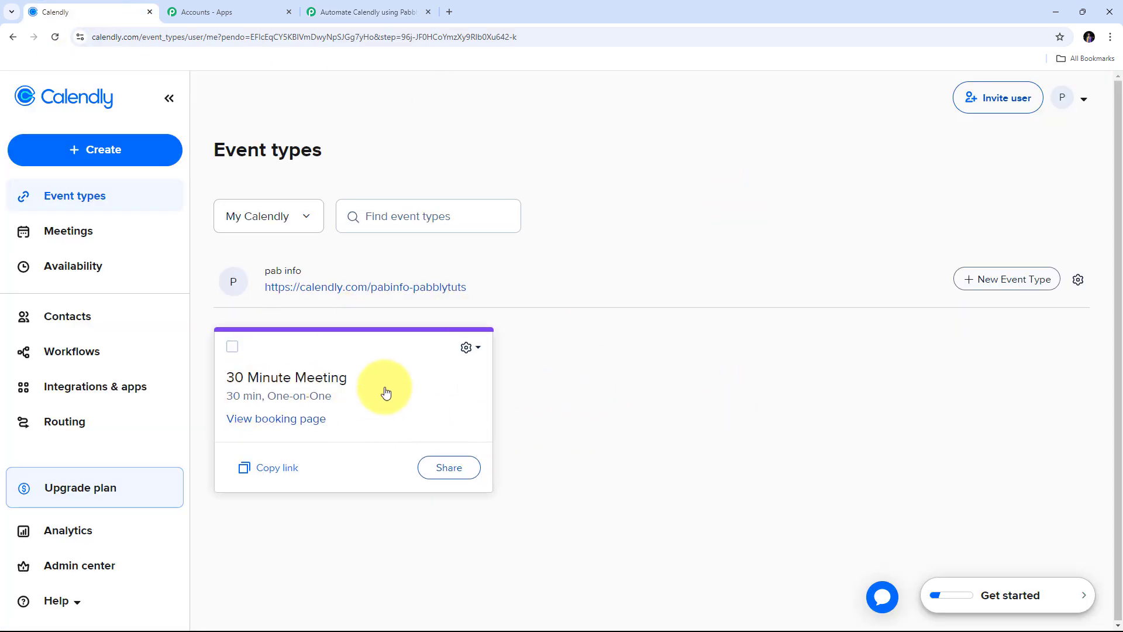
left_click(302, 382)
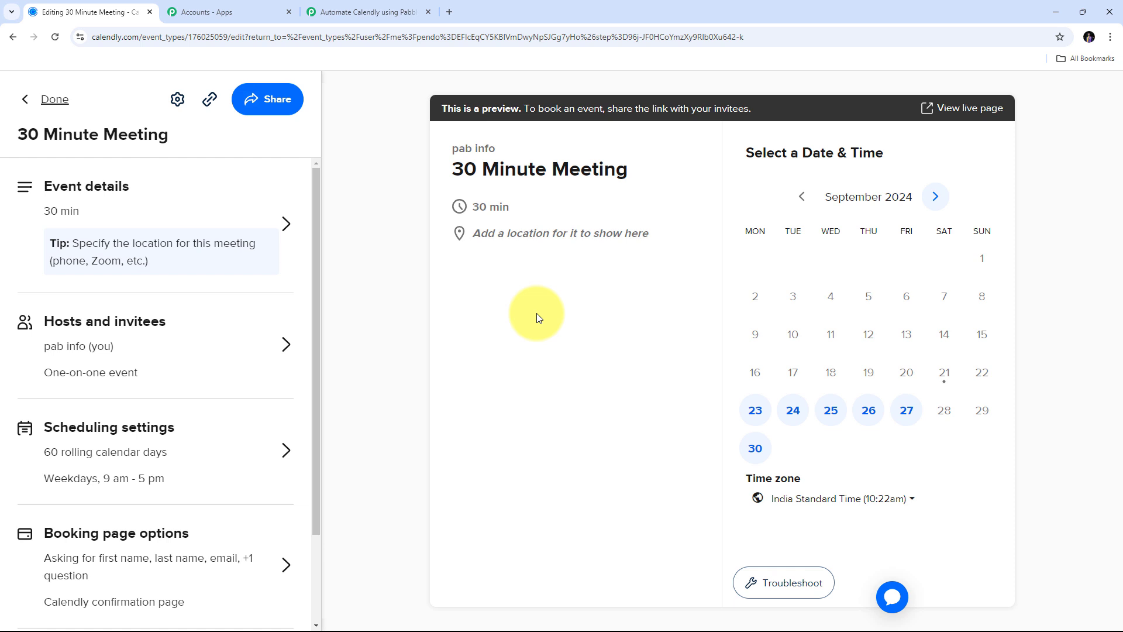
left_click(959, 115)
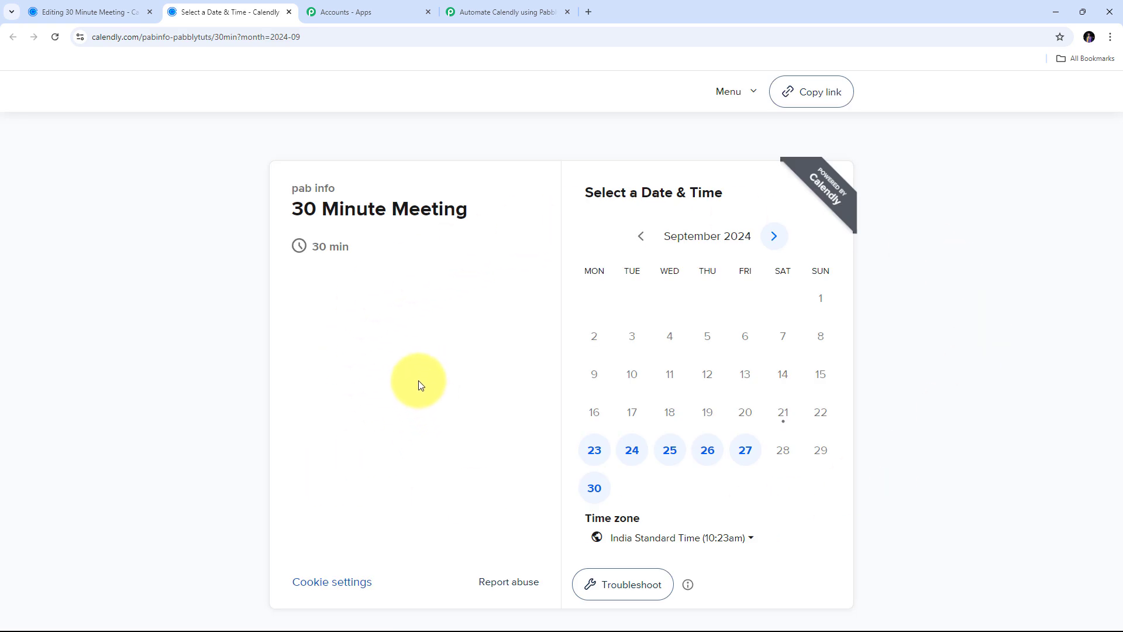
- Pick the 9:30am slot on Monday, September 23 and continue to the details form
left_click(594, 456)
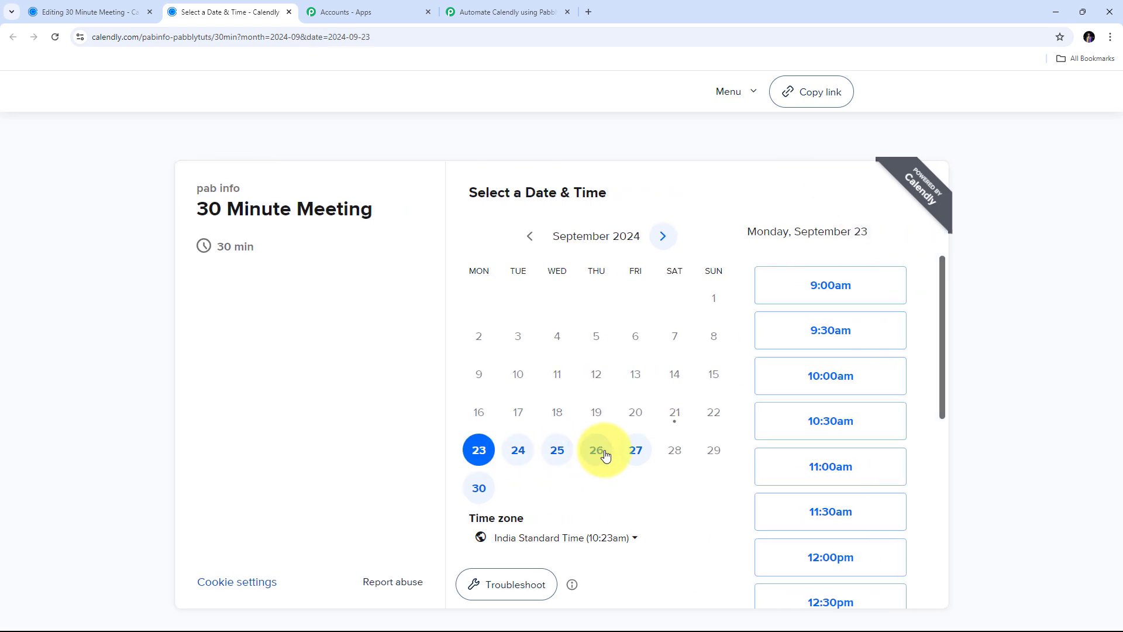
left_click(830, 334)
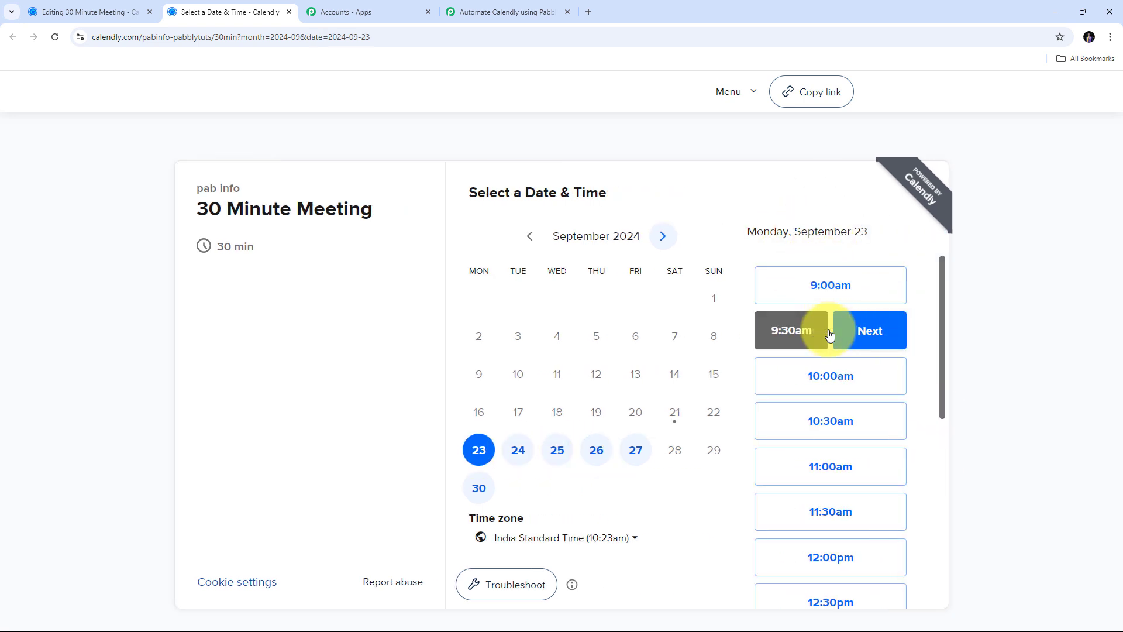
left_click(864, 335)
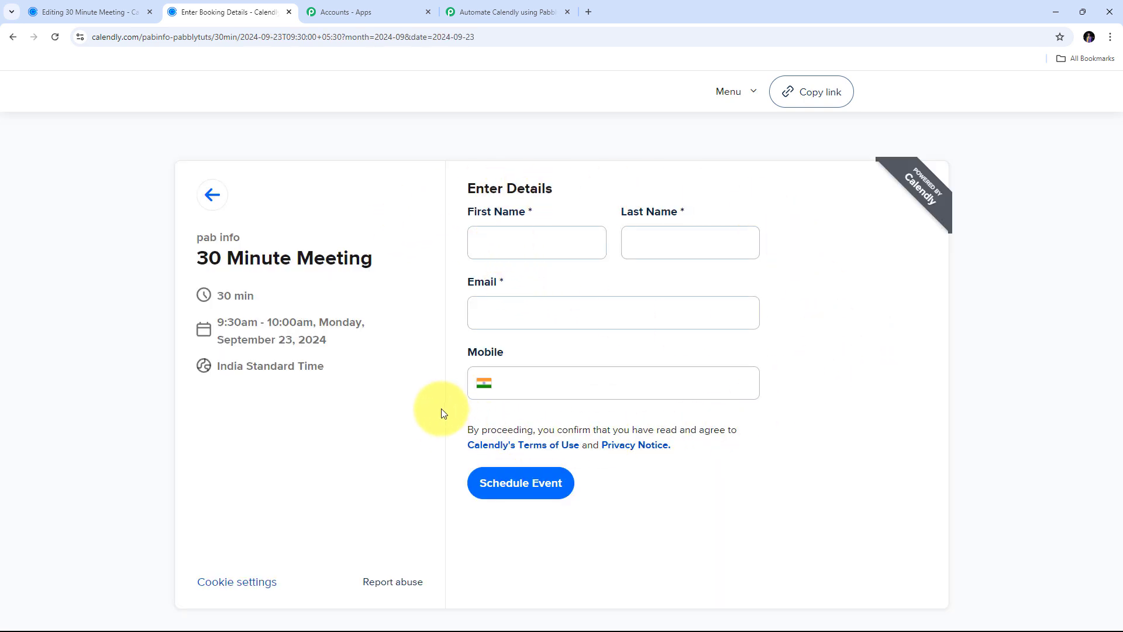
- Enter the invitee's first name, last name and email address in the booking form
left_click(508, 240)
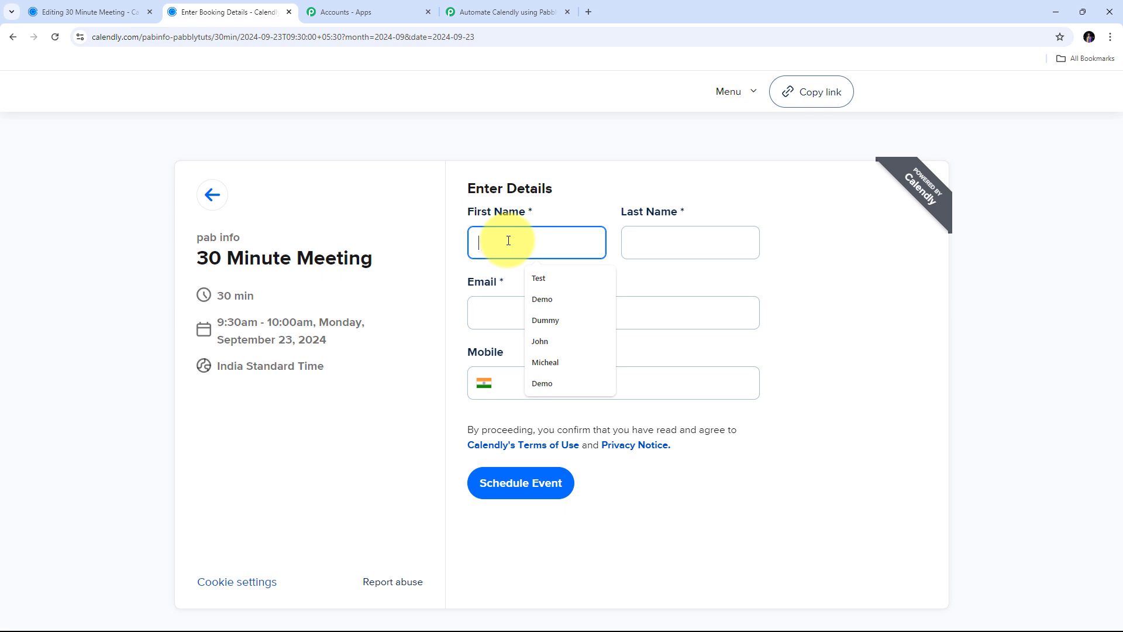
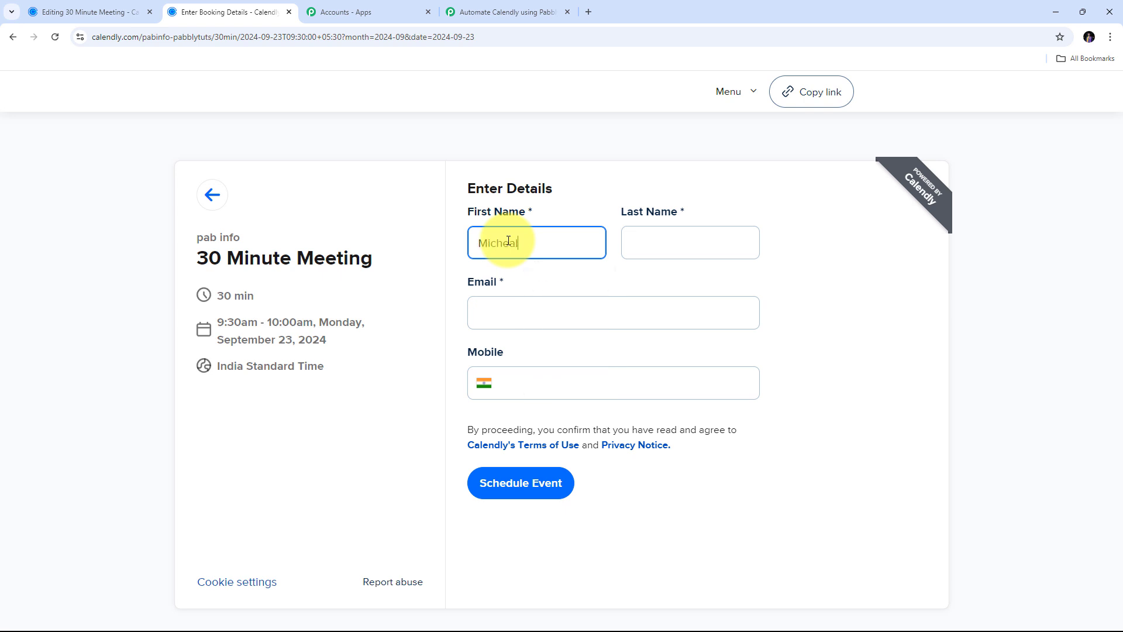
key("Tab")
key("Tab")
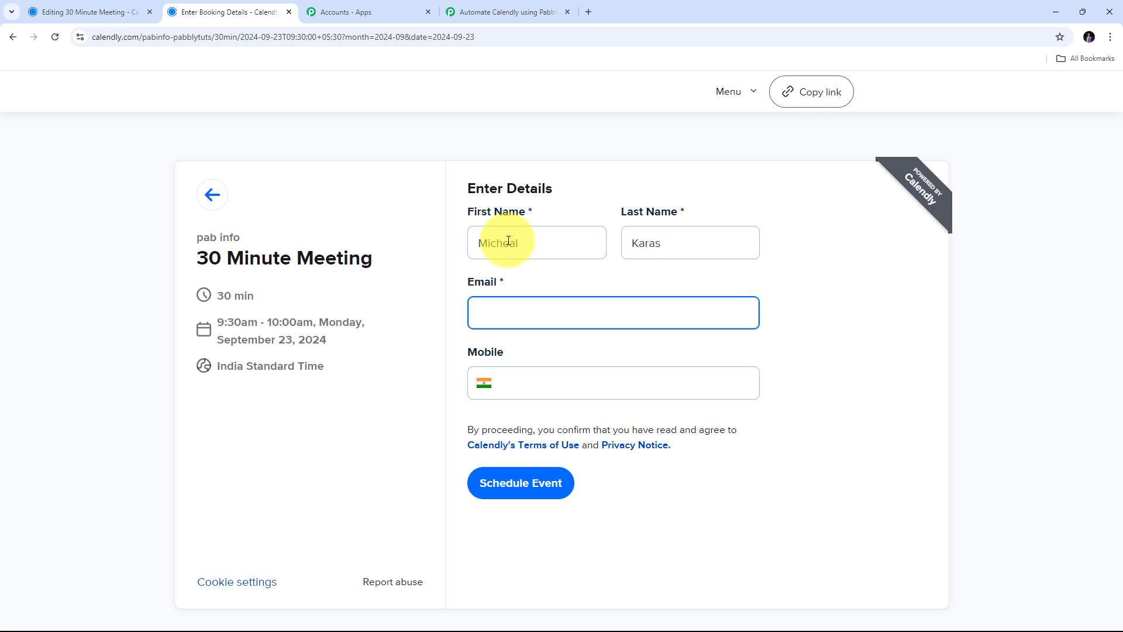
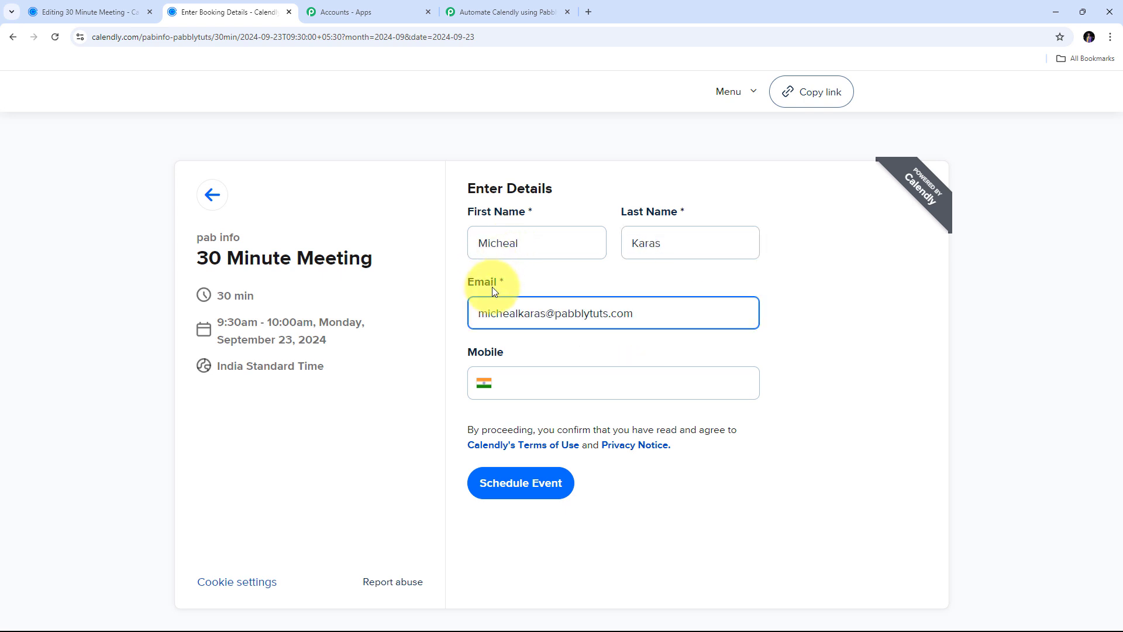
- Fill in the invitee's mobile number and schedule the 30 Minute Meeting
left_click(535, 375)
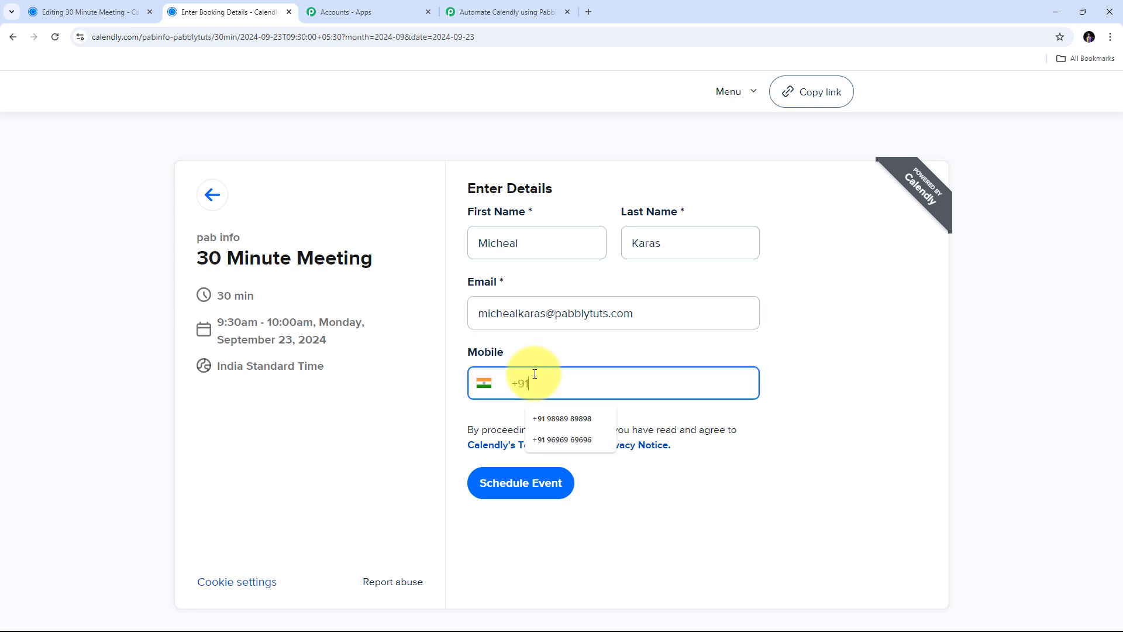
key("Down")
key("Return")
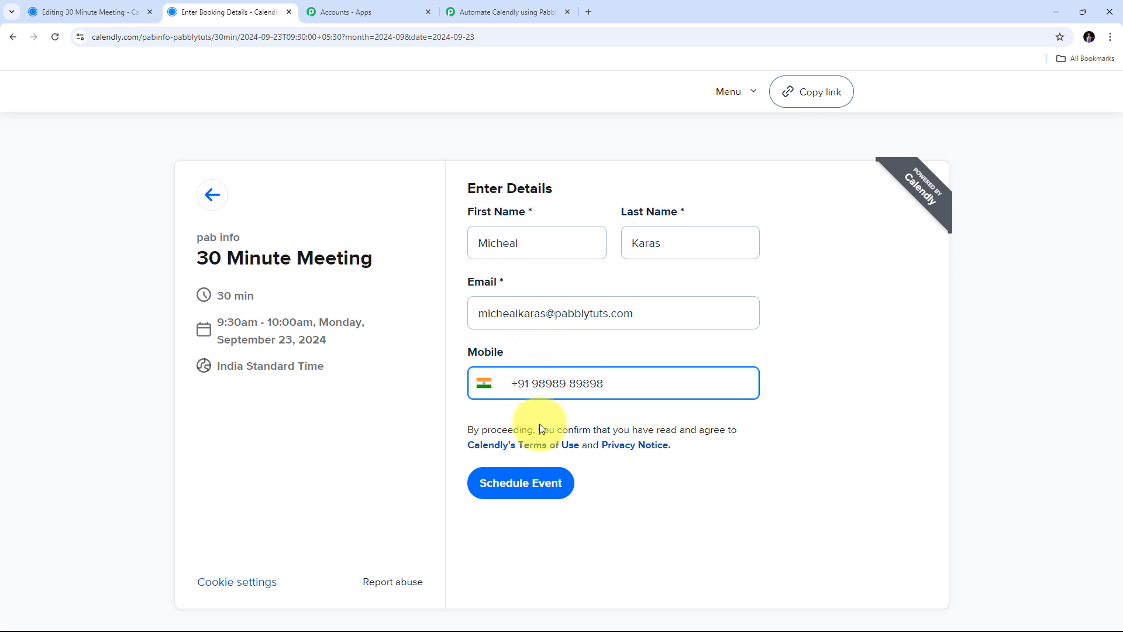
left_click(528, 493)
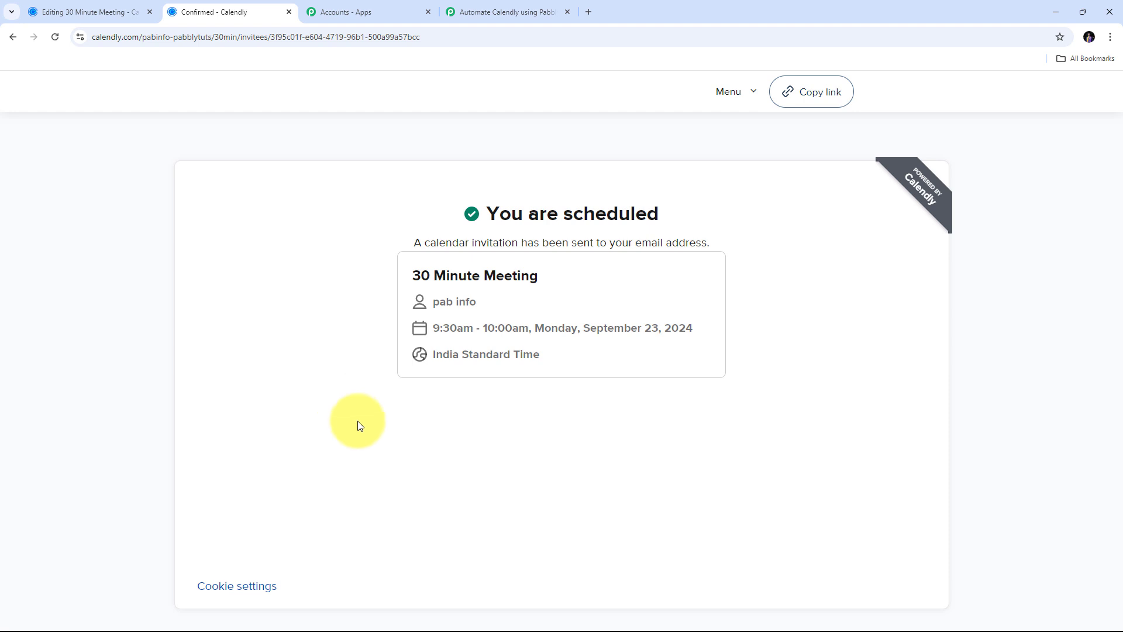
- In the Pabbly workflow, highlight the captured first name, last name and email in Response Received
left_click(503, 10)
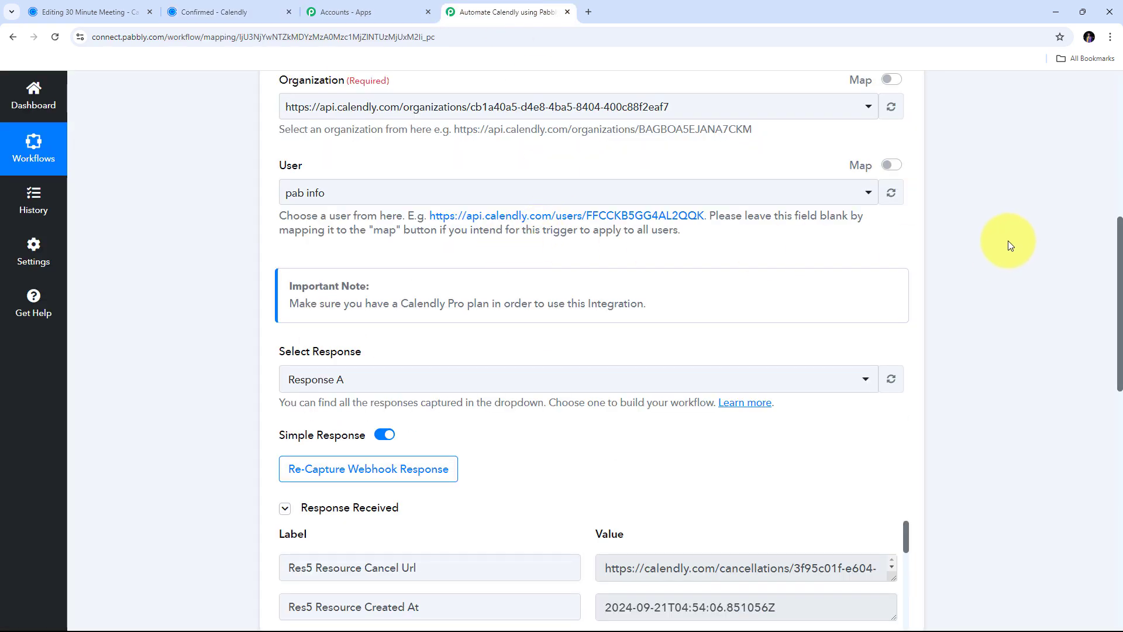
scroll(1008, 245, "down", 1)
scroll(1009, 245, "down", 5)
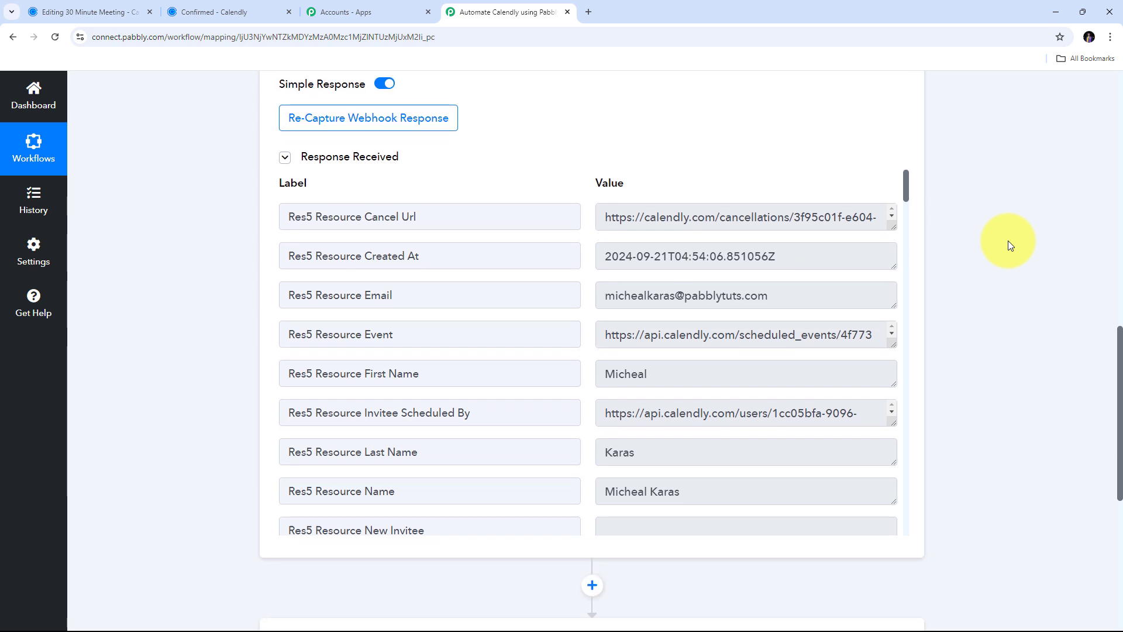
scroll(583, 243, "down", 9)
scroll(583, 243, "down", 12)
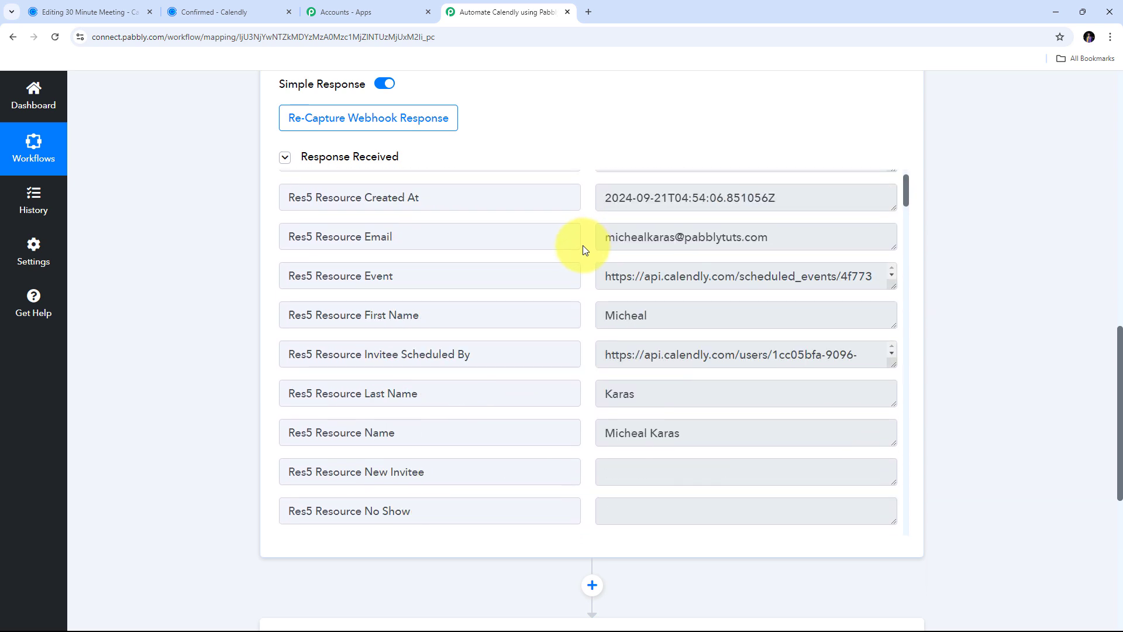
left_click_drag(692, 315, 544, 315)
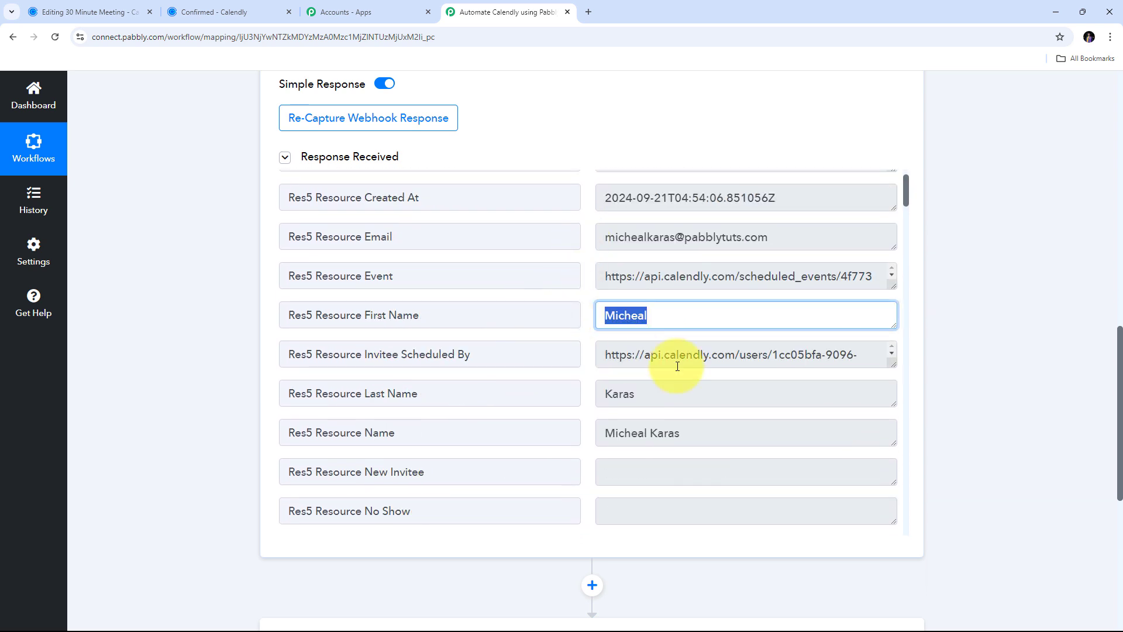
left_click_drag(734, 391, 509, 391)
left_click_drag(819, 235, 501, 233)
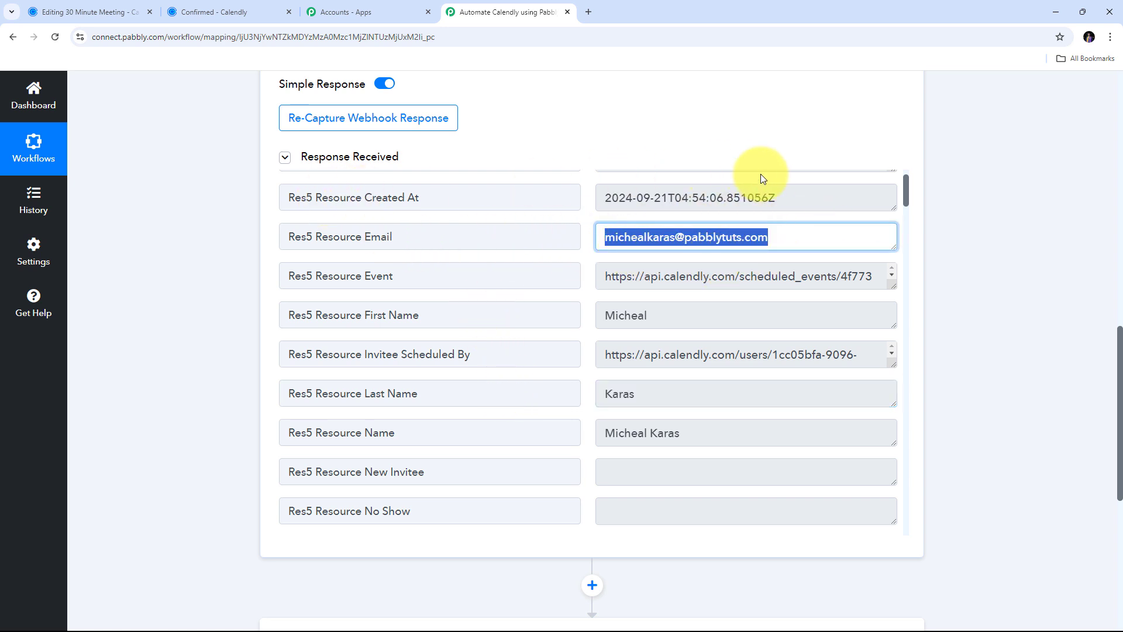
- Highlight the captured creation timestamp and mobile number answer, then scroll back up the response
left_click_drag(822, 198, 537, 200)
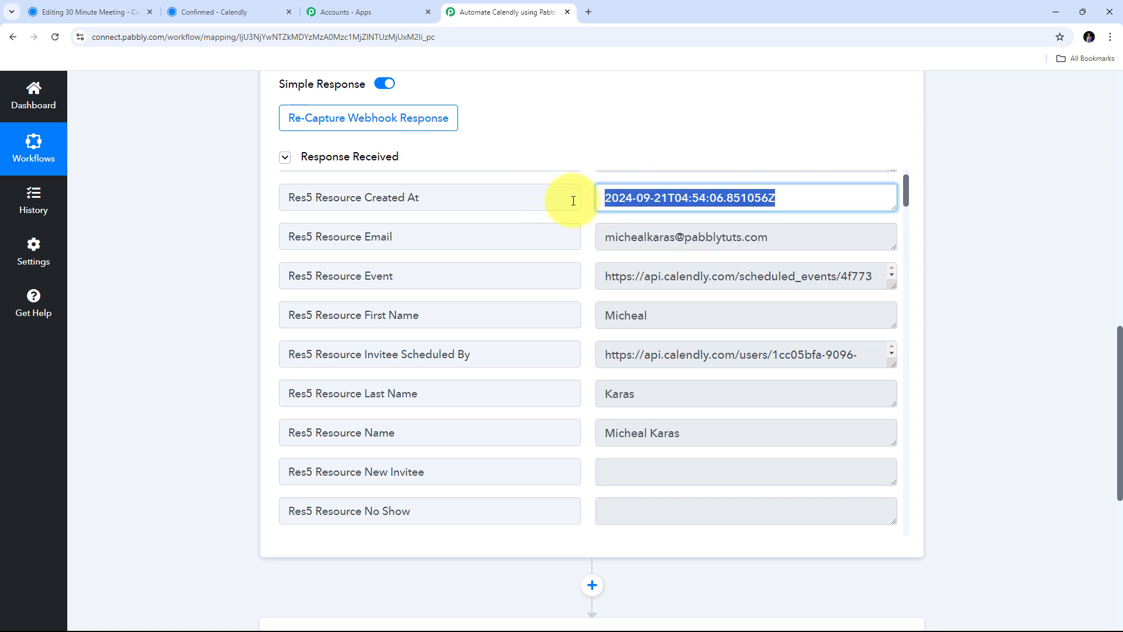
scroll(588, 201, "down", 6)
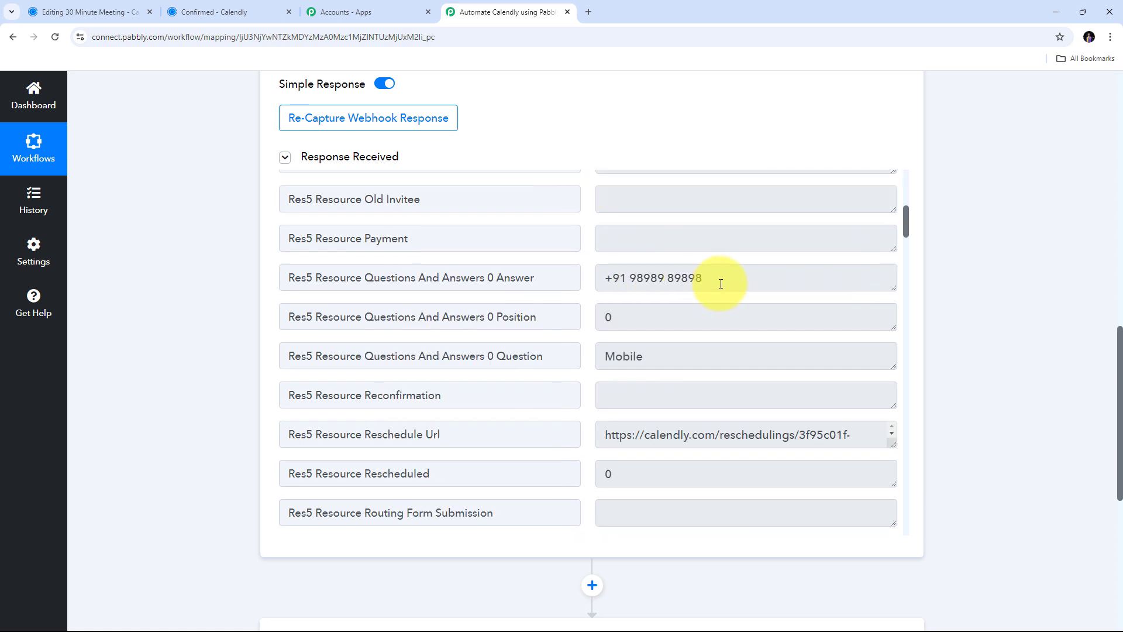
left_click_drag(704, 277, 501, 281)
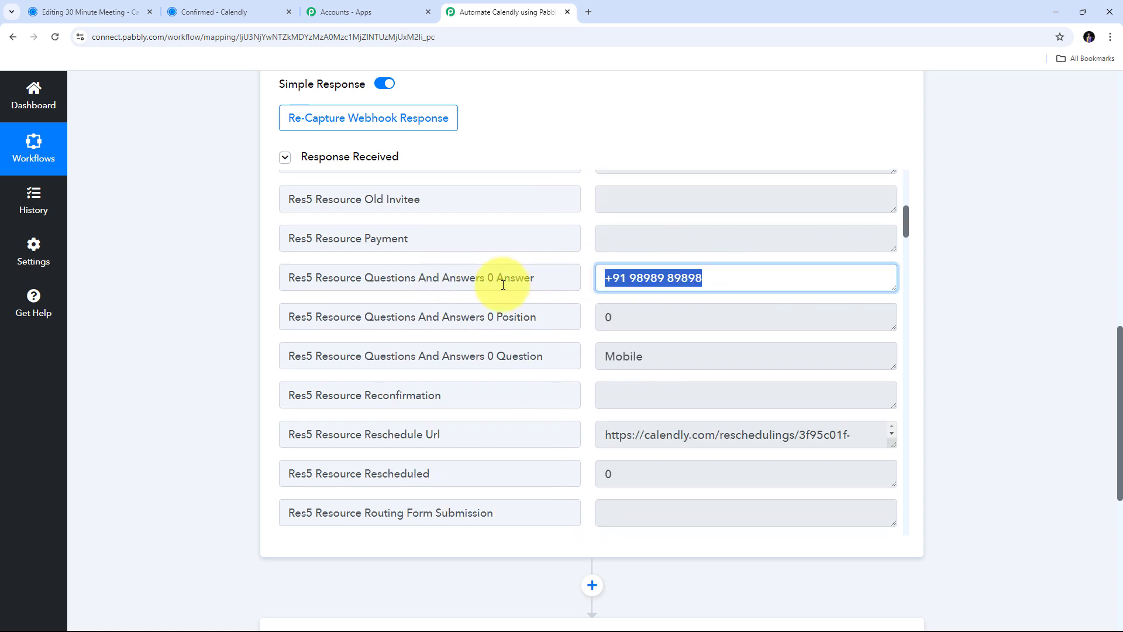
scroll(571, 288, "down", 6)
scroll(573, 288, "up", 6)
scroll(573, 289, "up", 8)
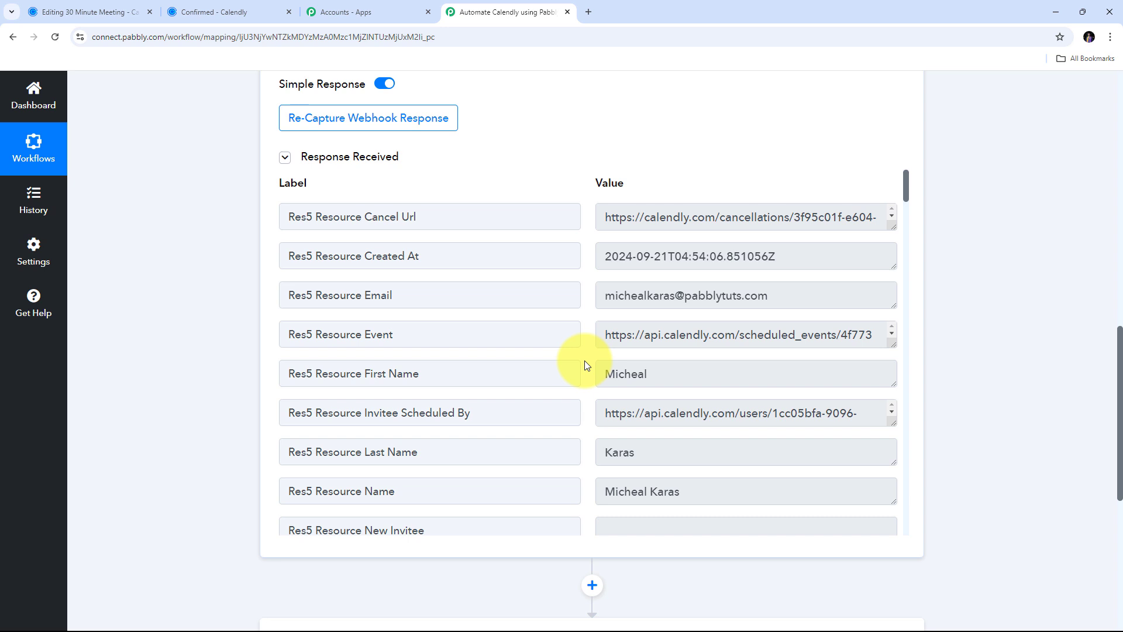
scroll(967, 398, "up", 1)
scroll(968, 398, "up", 7)
scroll(967, 398, "up", 5)
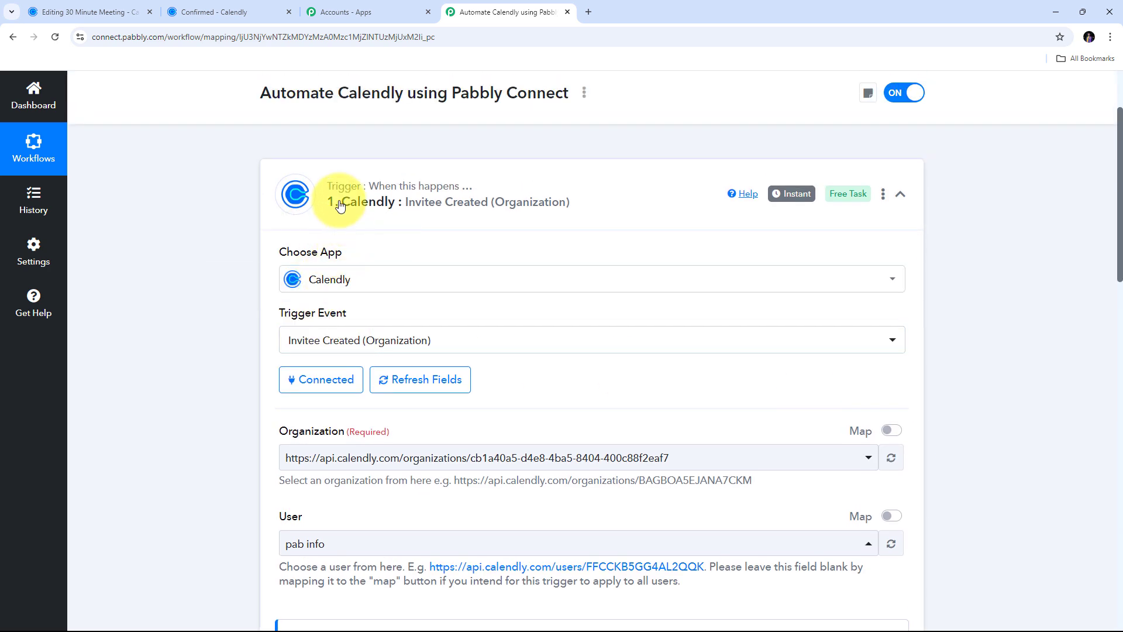
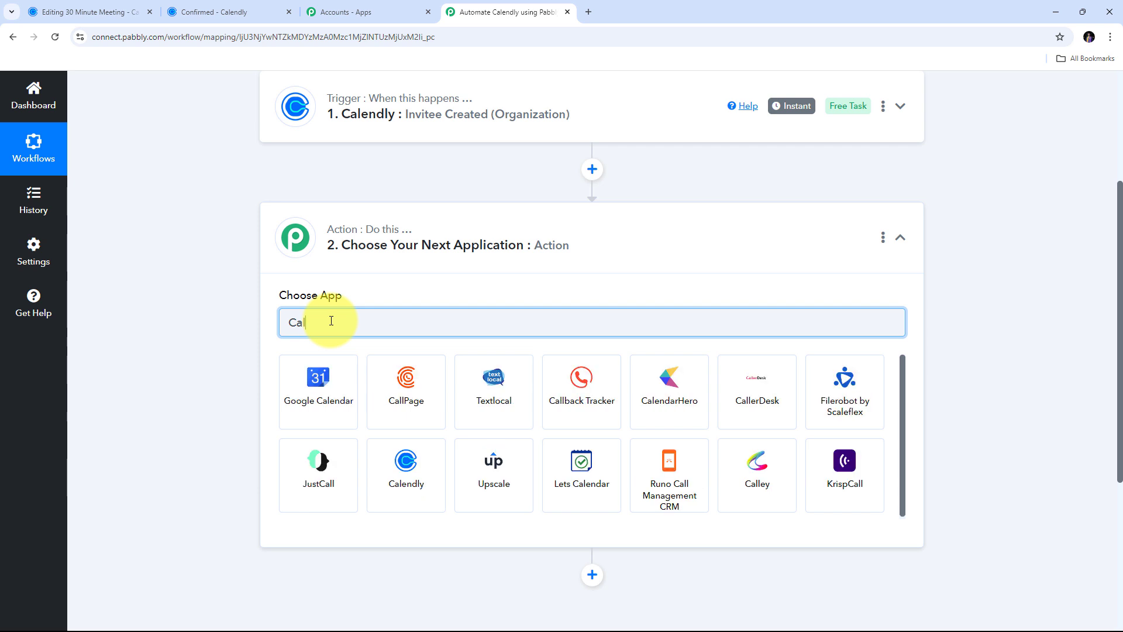
- Choose Calendly as the new step's app with Get Invitee as its action event
type("ly")
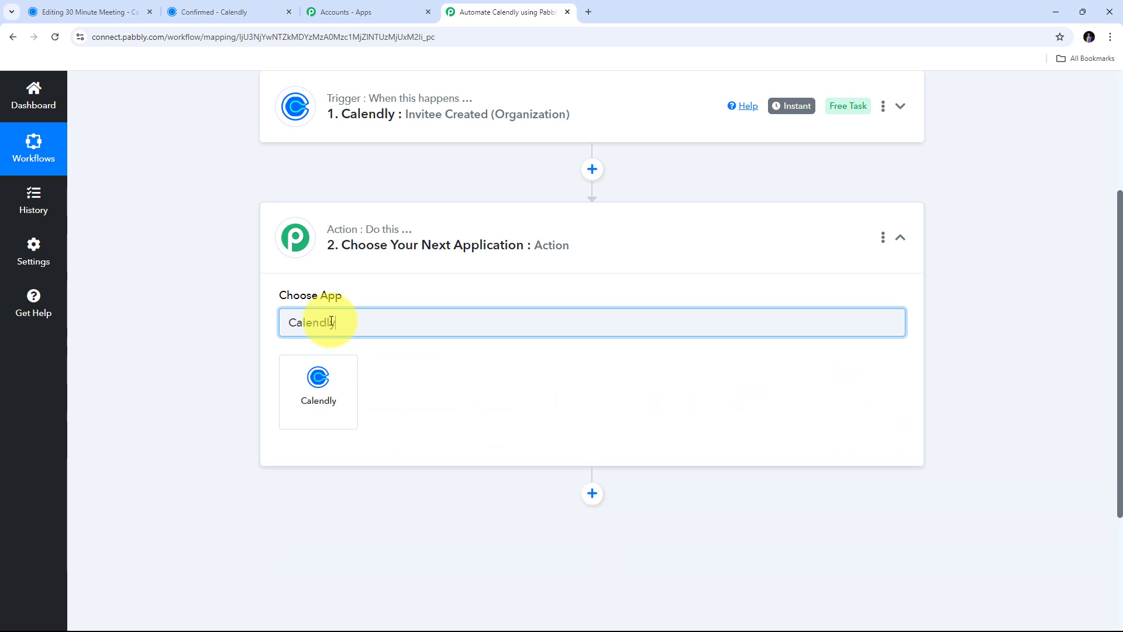
left_click(319, 388)
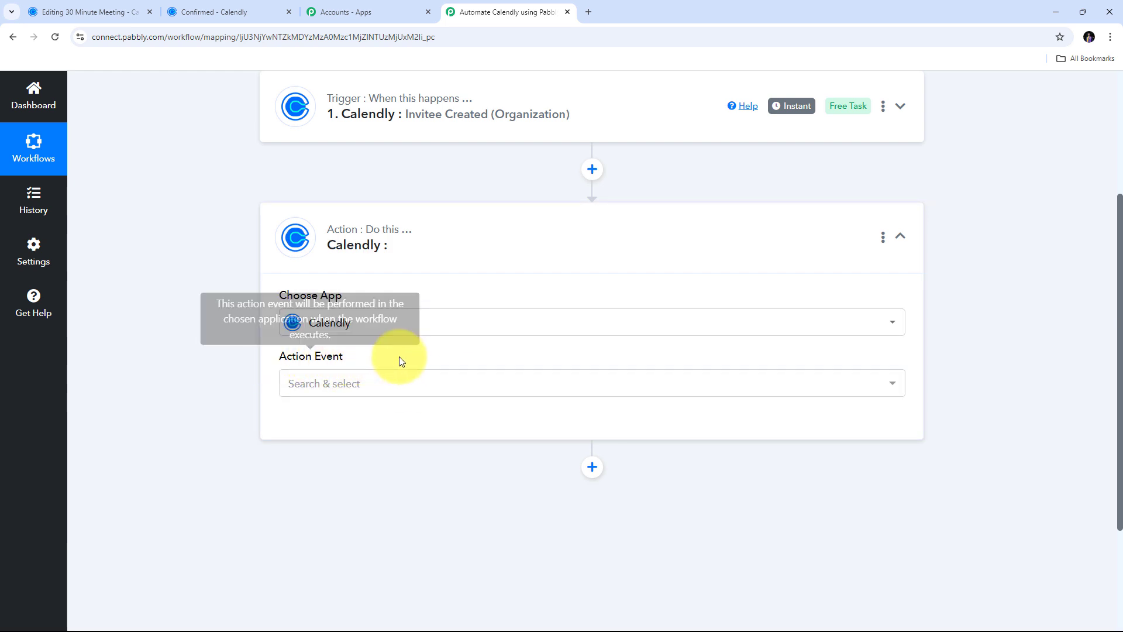
left_click(608, 383)
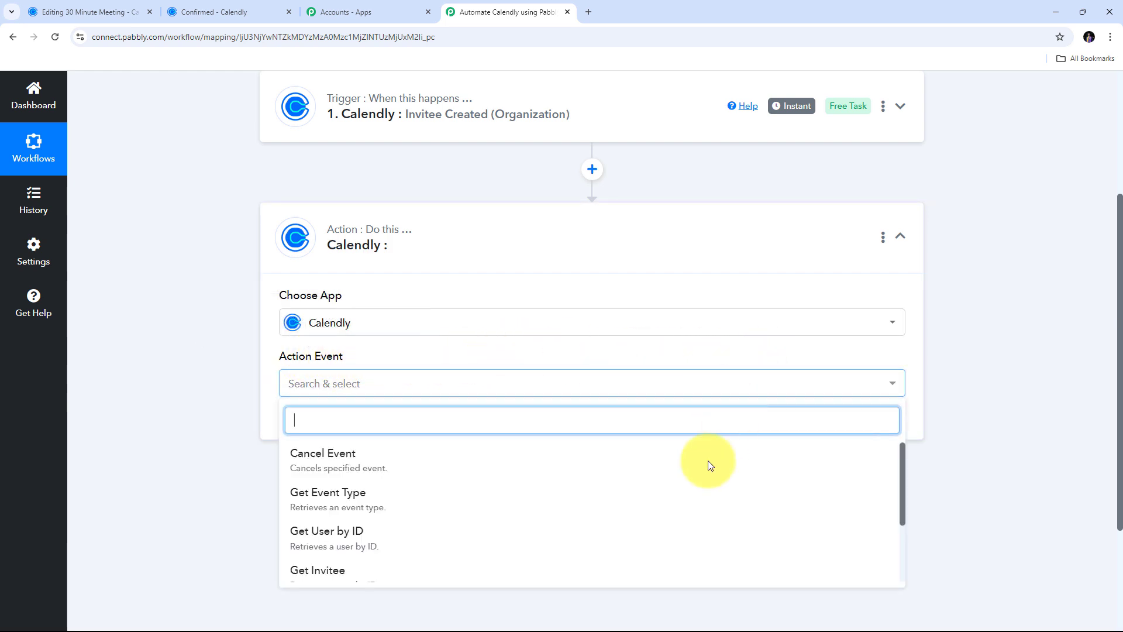
scroll(497, 350, "down", 3)
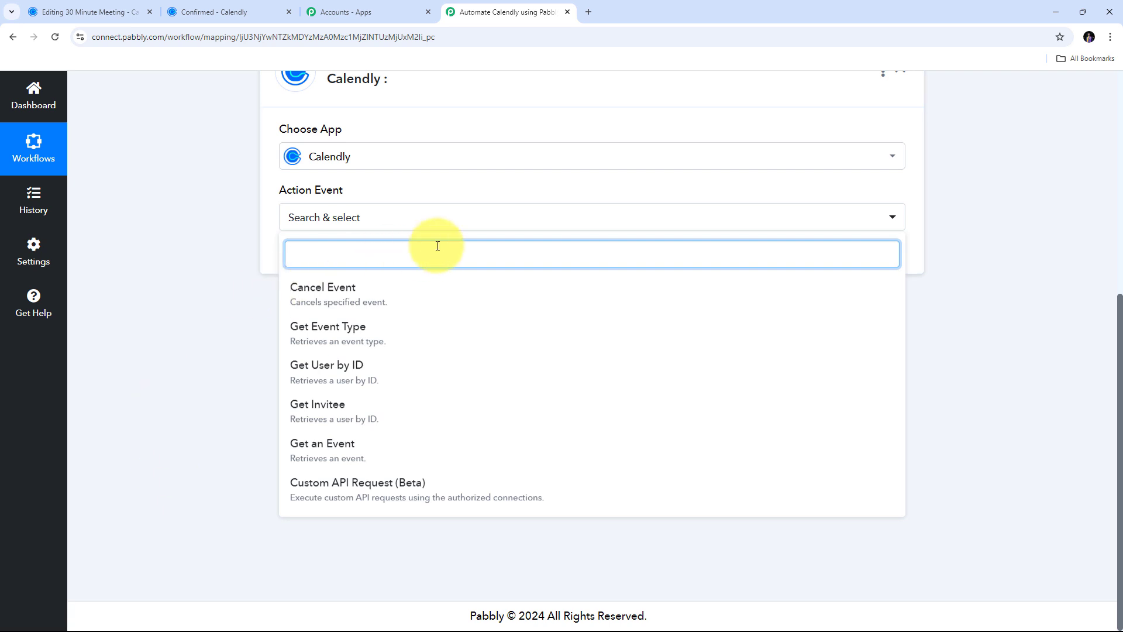
scroll(225, 206, "up", 1)
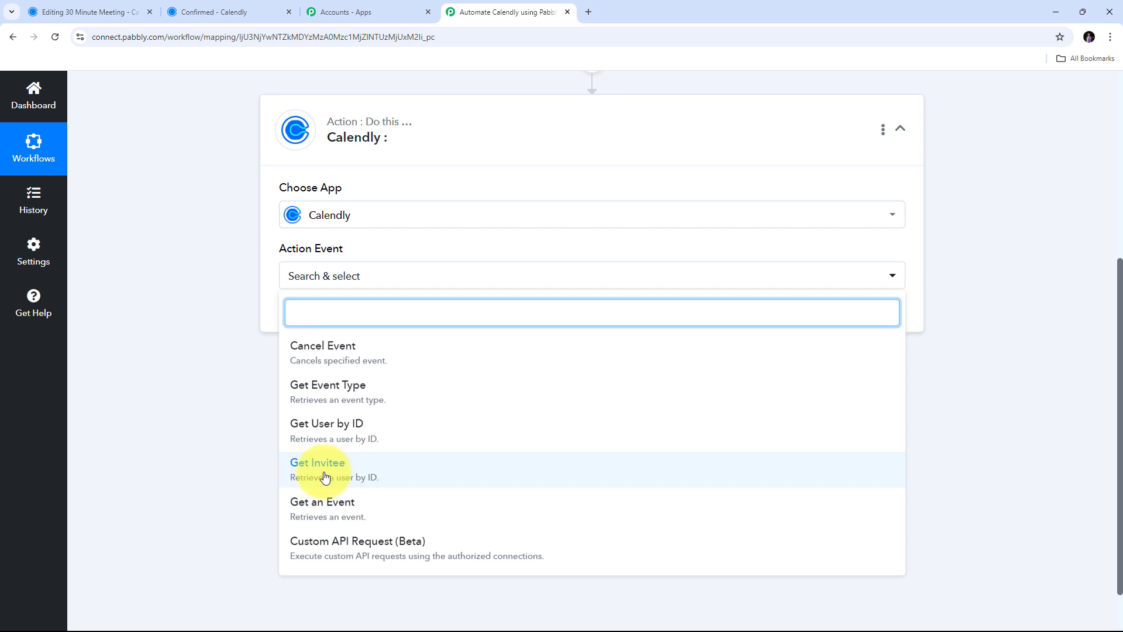
left_click(344, 474)
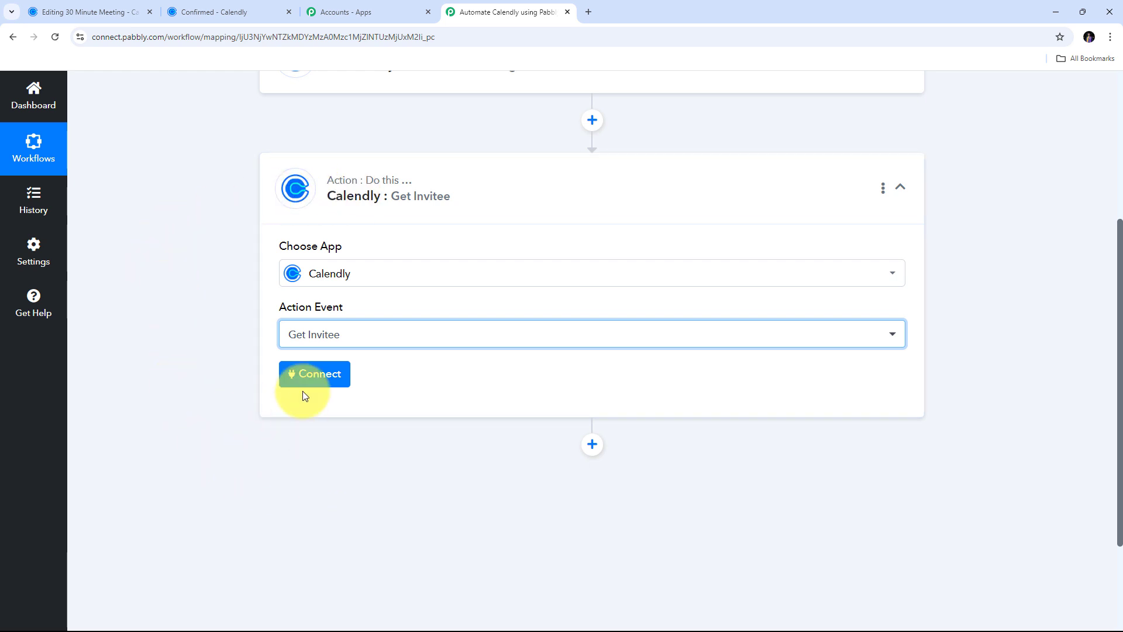
- Add a new Calendly connection to the Get Invitee step and authorize the account
left_click(317, 378)
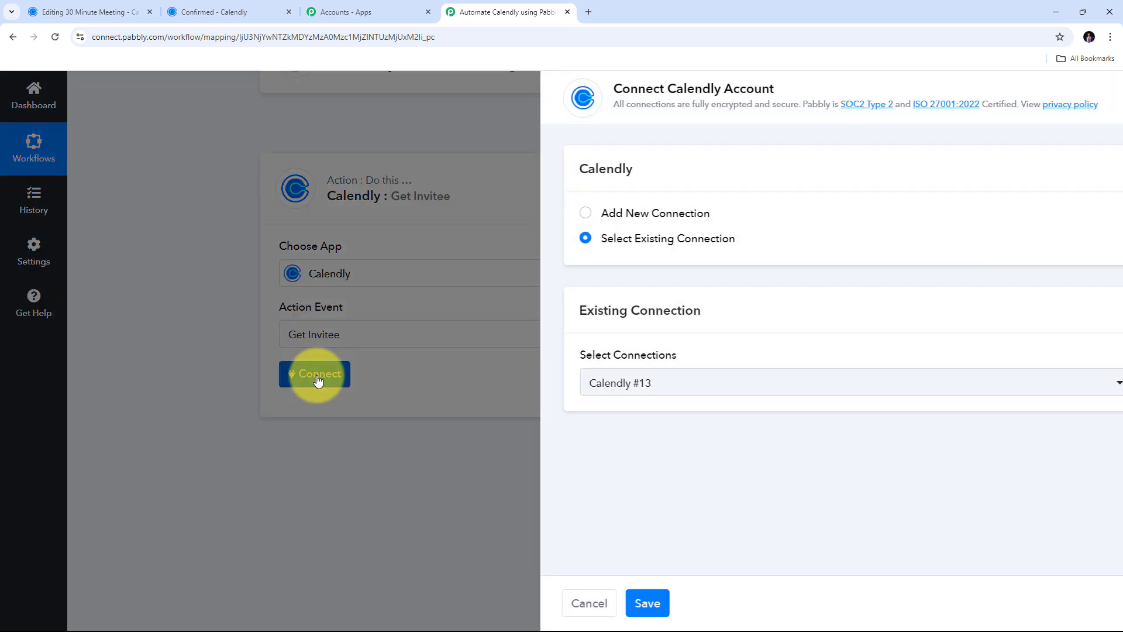
left_click(569, 219)
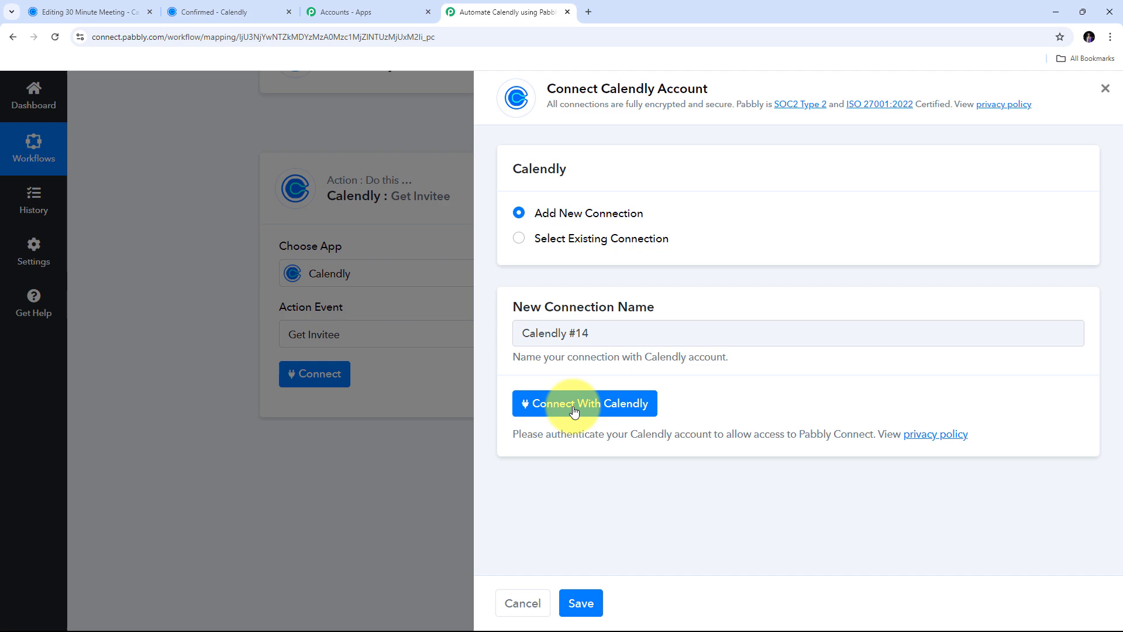
left_click(574, 411)
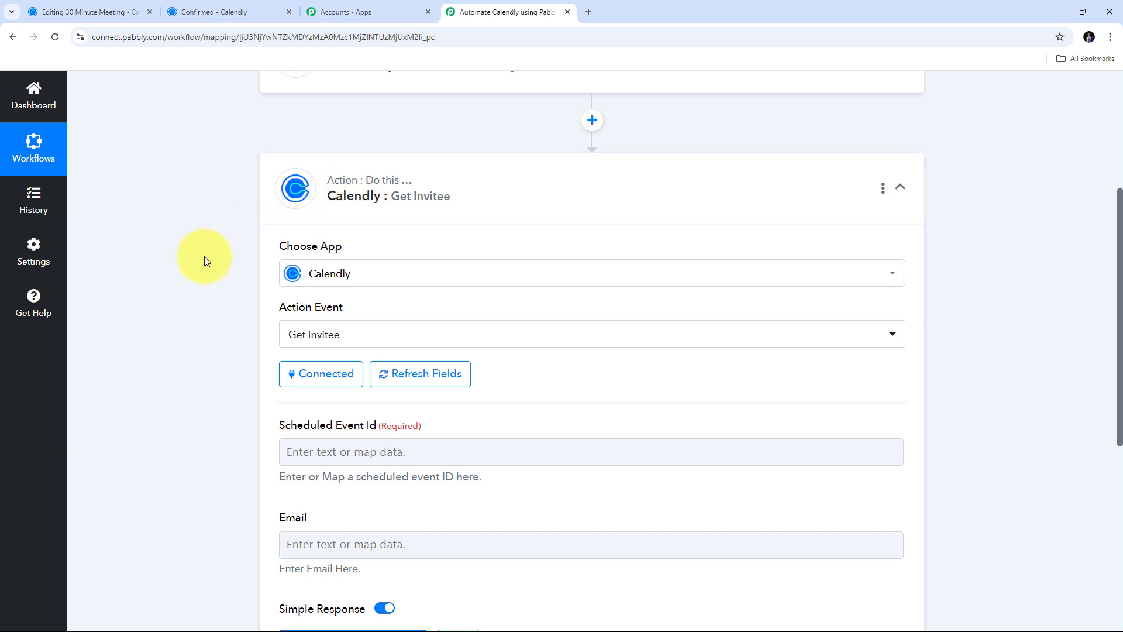
- Scroll to and focus the Get Invitee step's Scheduled Event Id field
scroll(208, 321, "down", 1)
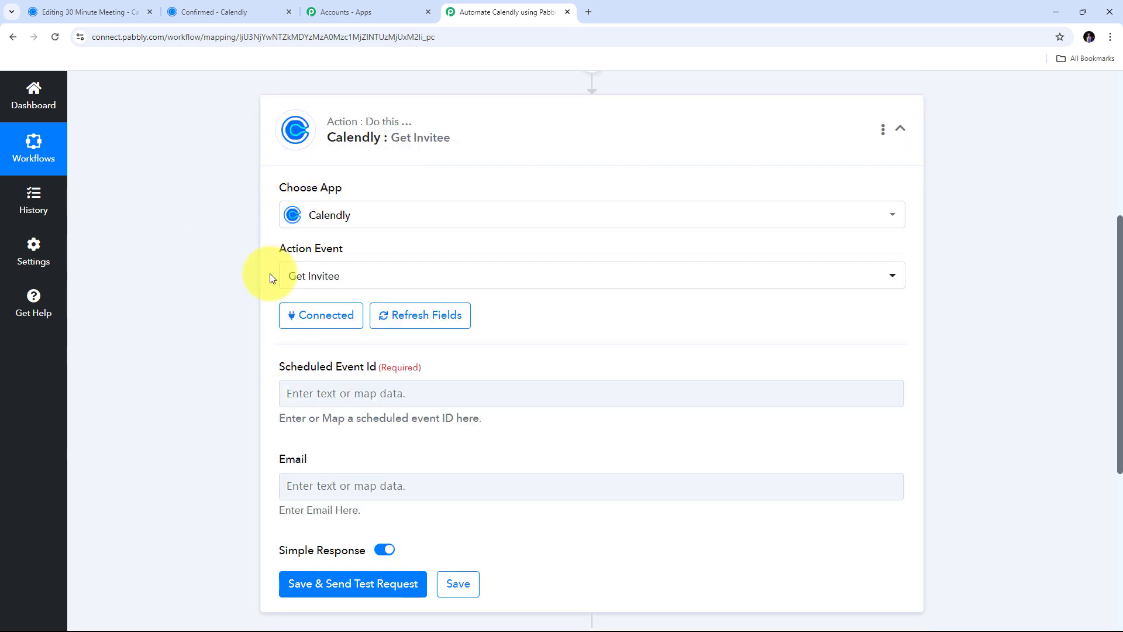
scroll(188, 307, "down", 1)
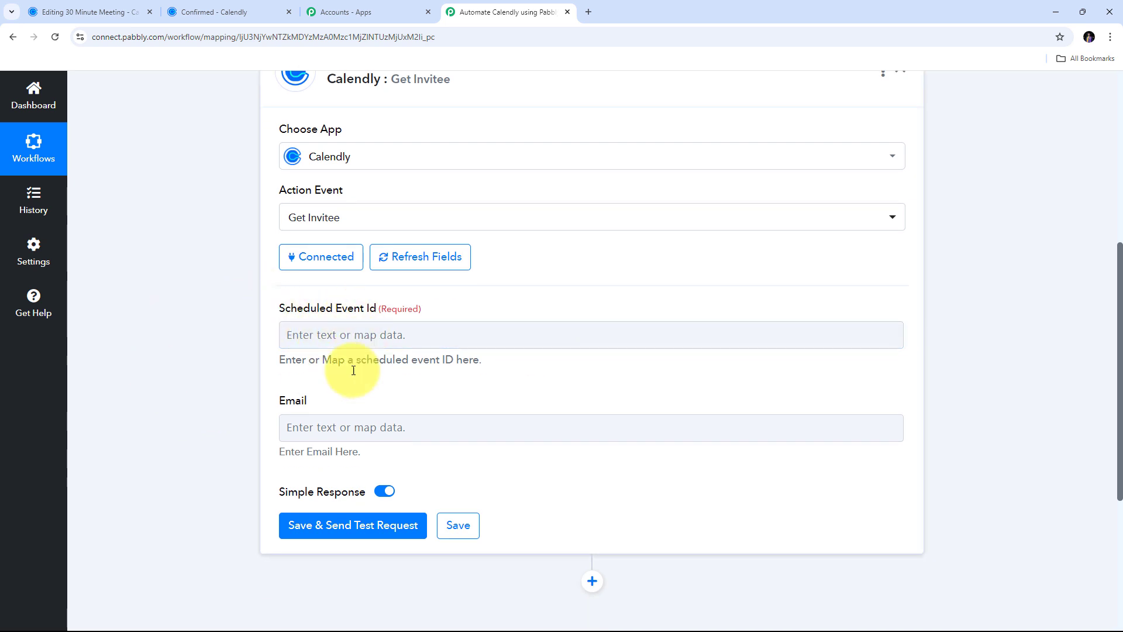
left_click(368, 346)
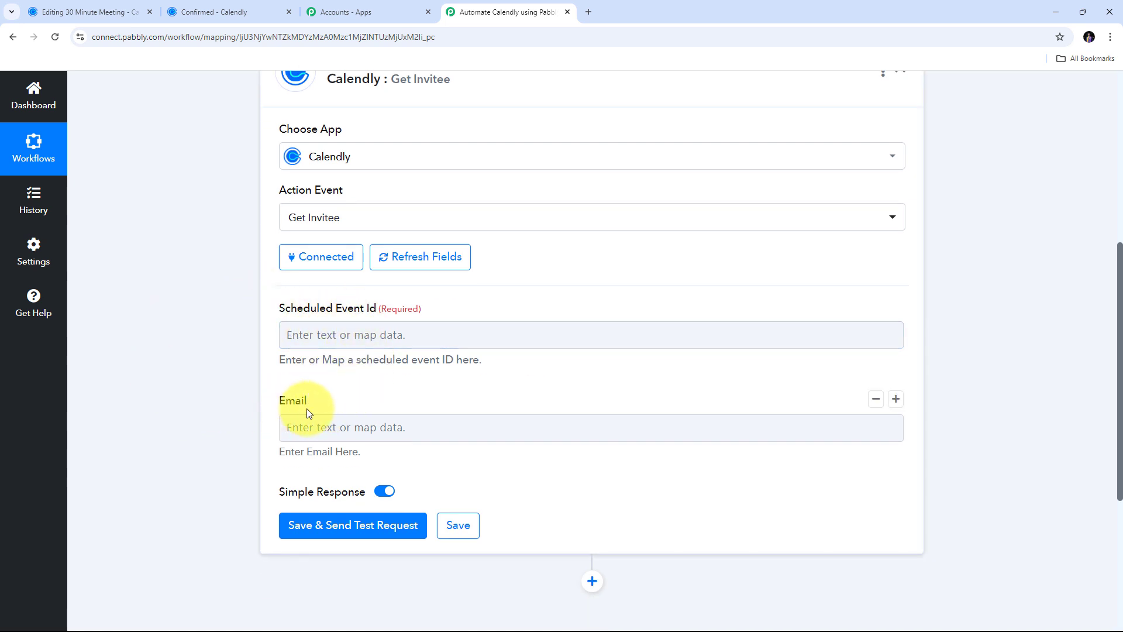
left_click(361, 335)
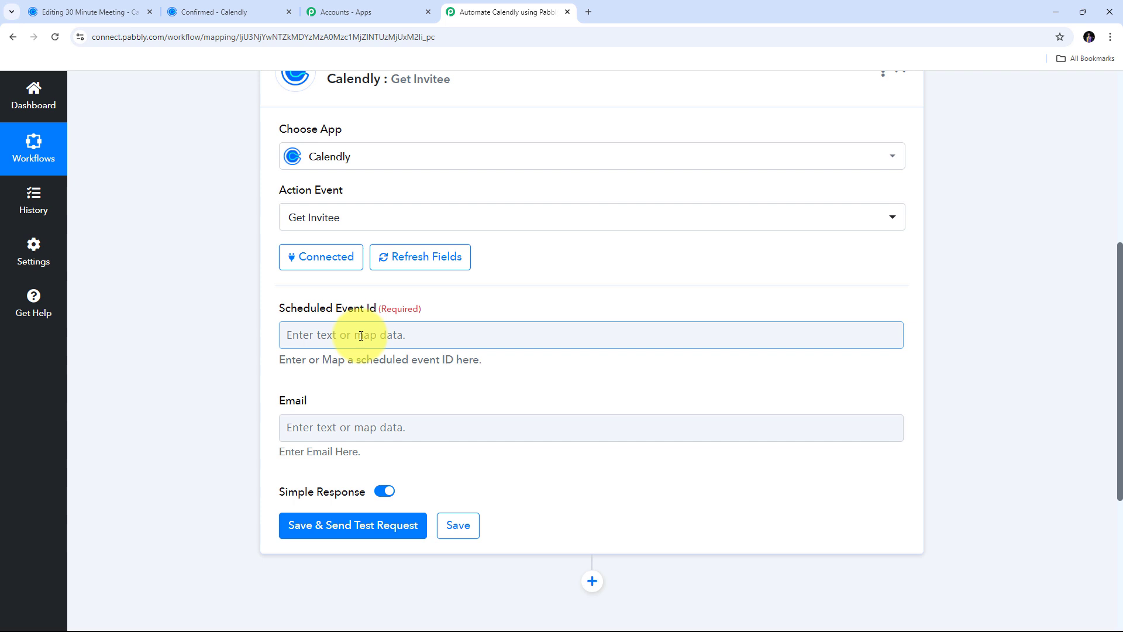
left_click(300, 382)
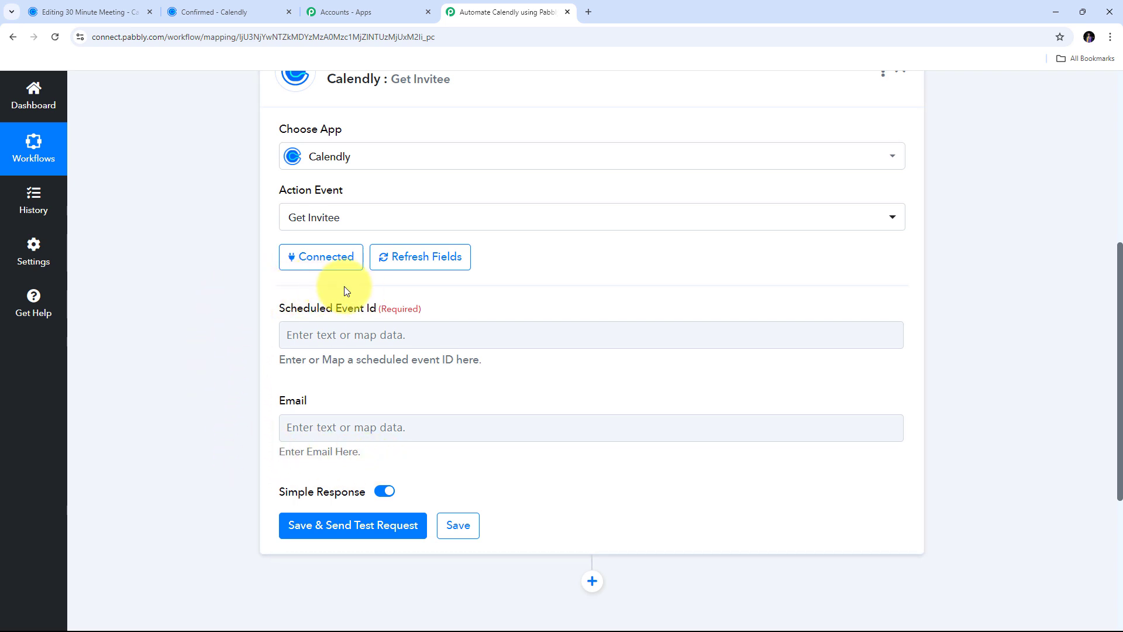
left_click(377, 335)
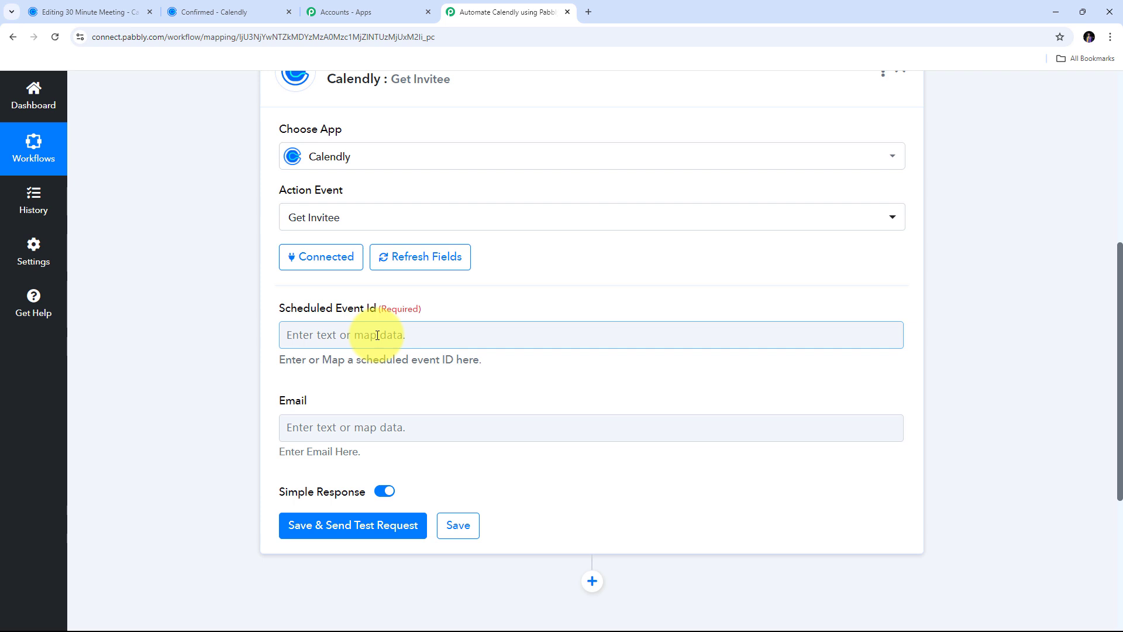
- Browse the Invitee Created trigger's data, including the Res5 Resource Event URL, for mapping
scroll(444, 310, "down", 1)
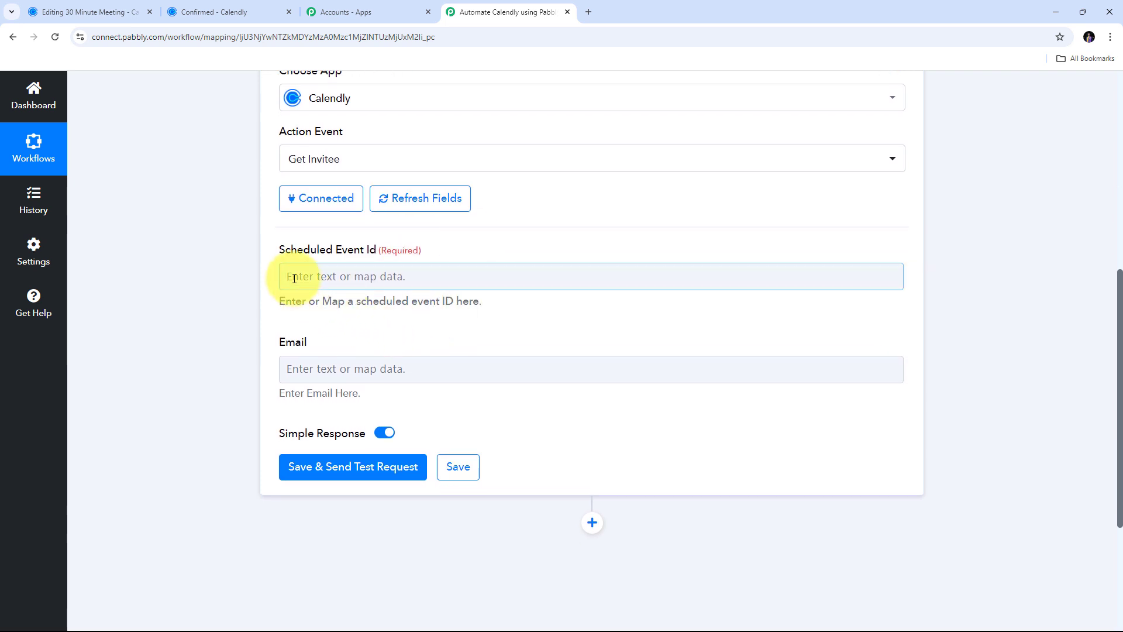
left_click(426, 275)
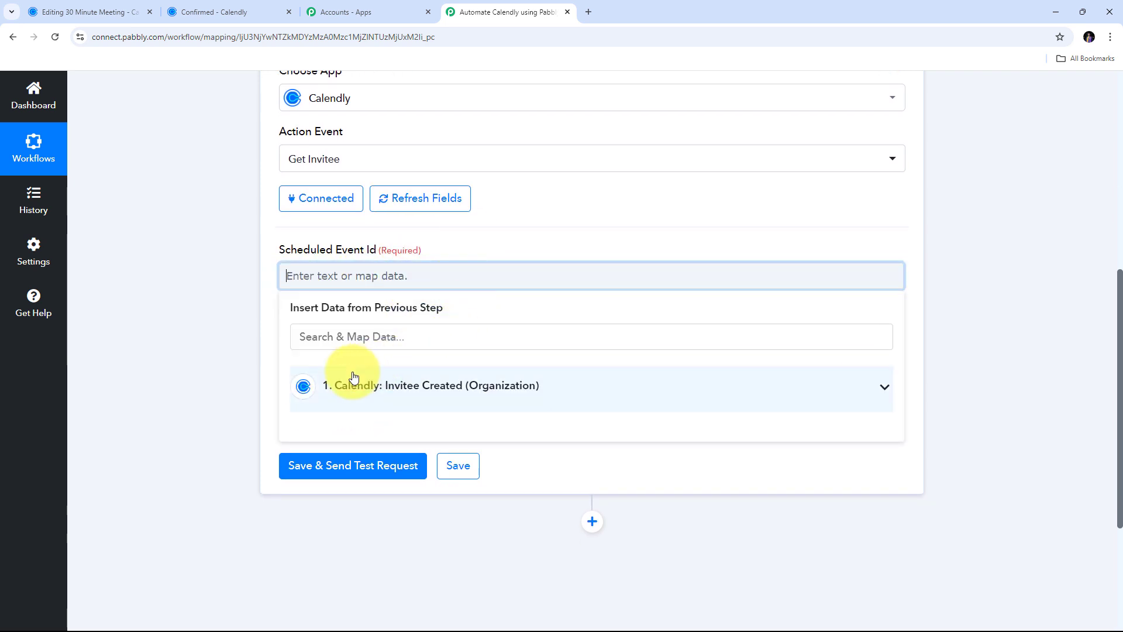
left_click(388, 389)
scroll(561, 345, "down", 2)
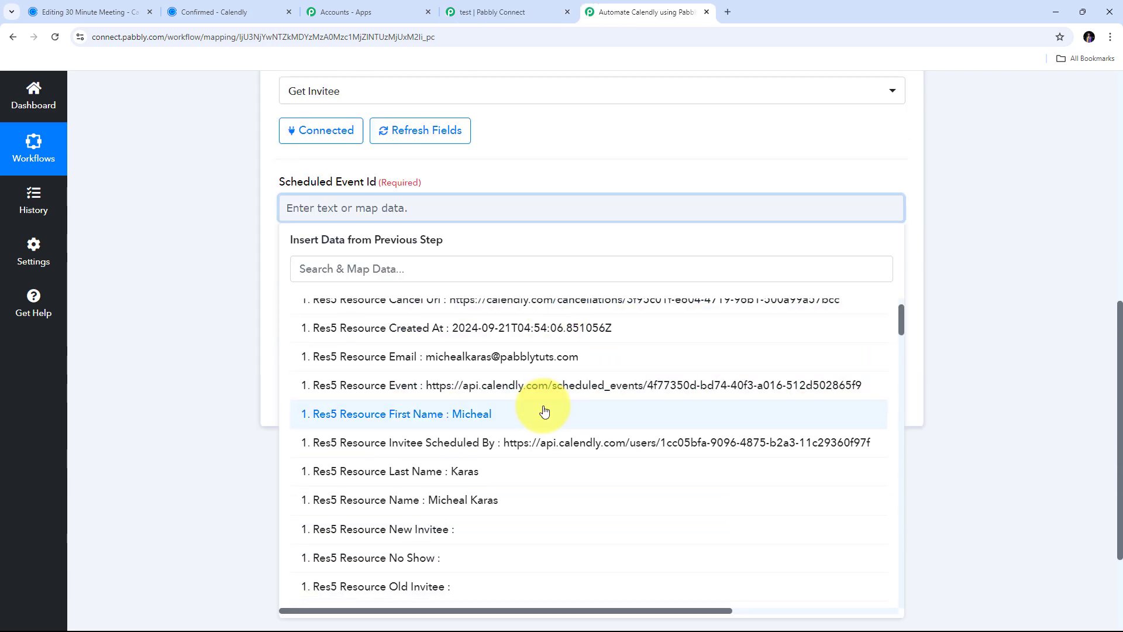
scroll(544, 414, "down", 2)
scroll(544, 409, "up", 3)
scroll(544, 411, "down", 2)
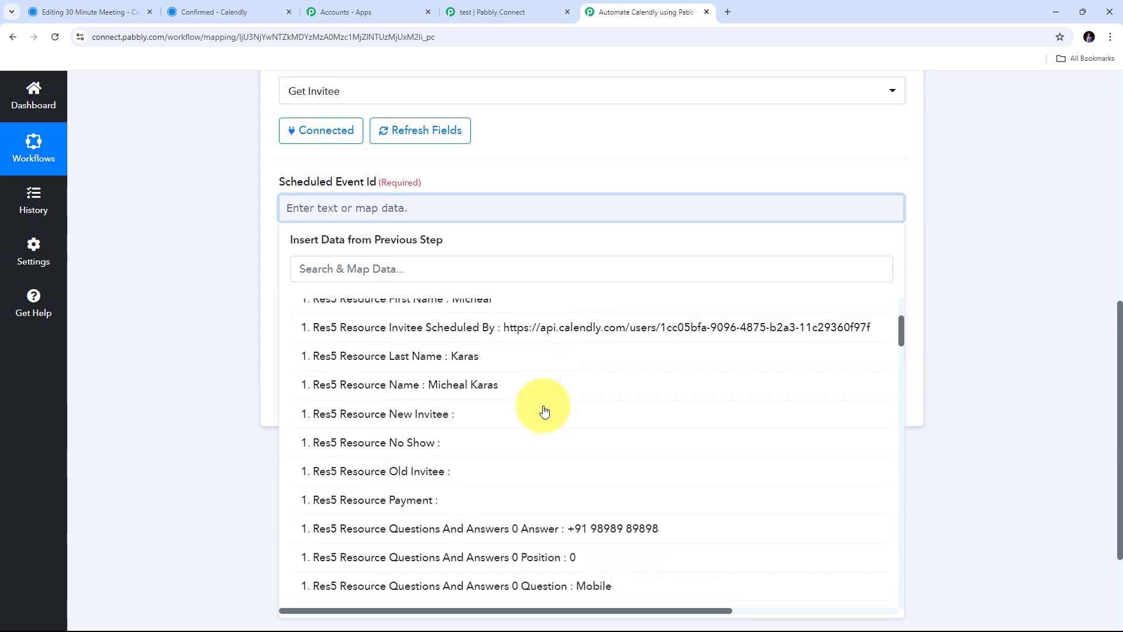
scroll(422, 450, "up", 3)
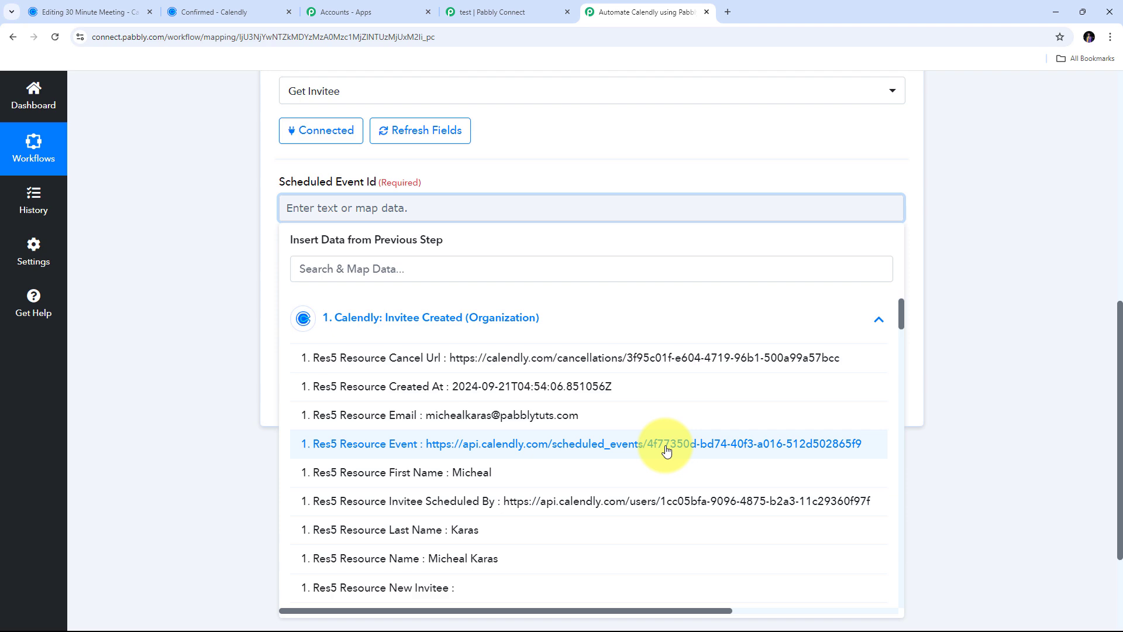
- Insert a new step between the Invitee Created trigger and Get Invitee
left_click(240, 340)
scroll(315, 331, "up", 6)
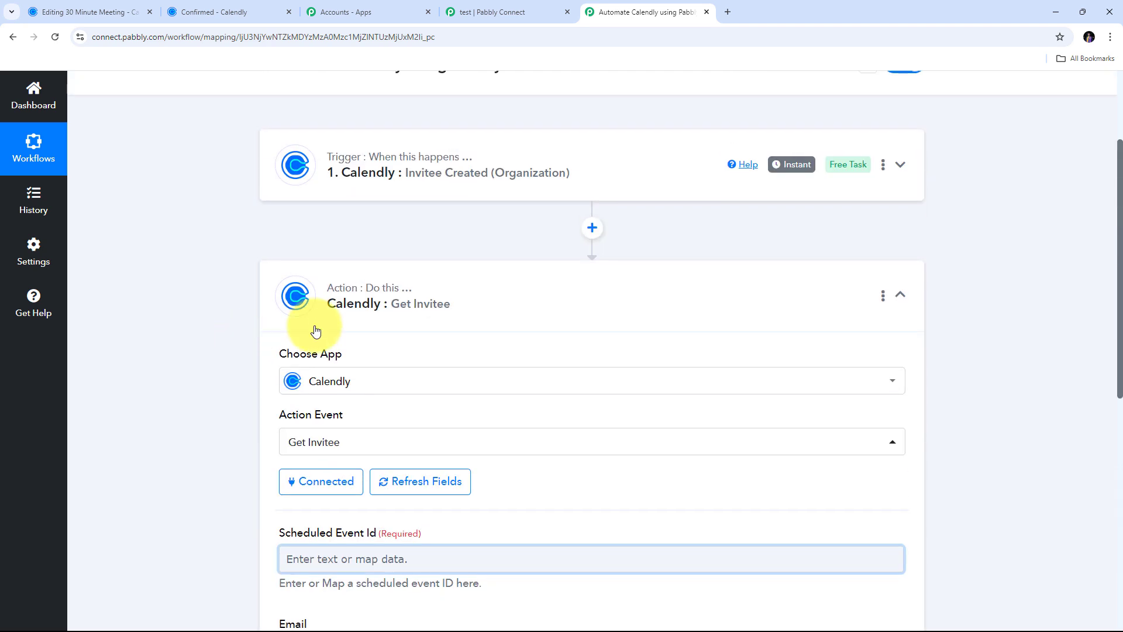
left_click(592, 229)
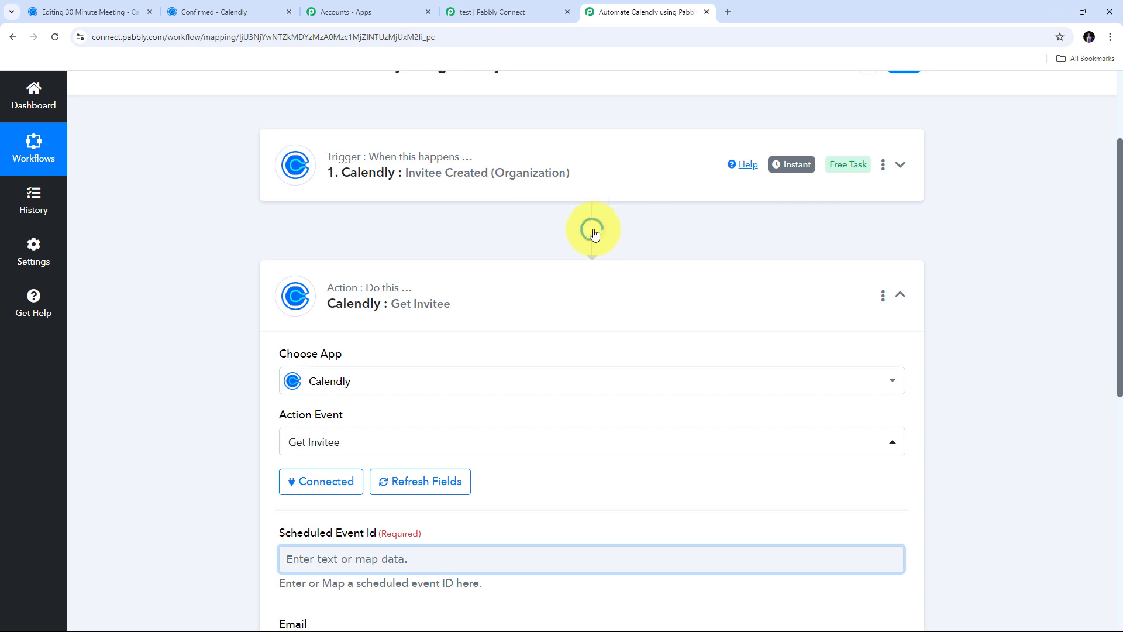
left_click(566, 12)
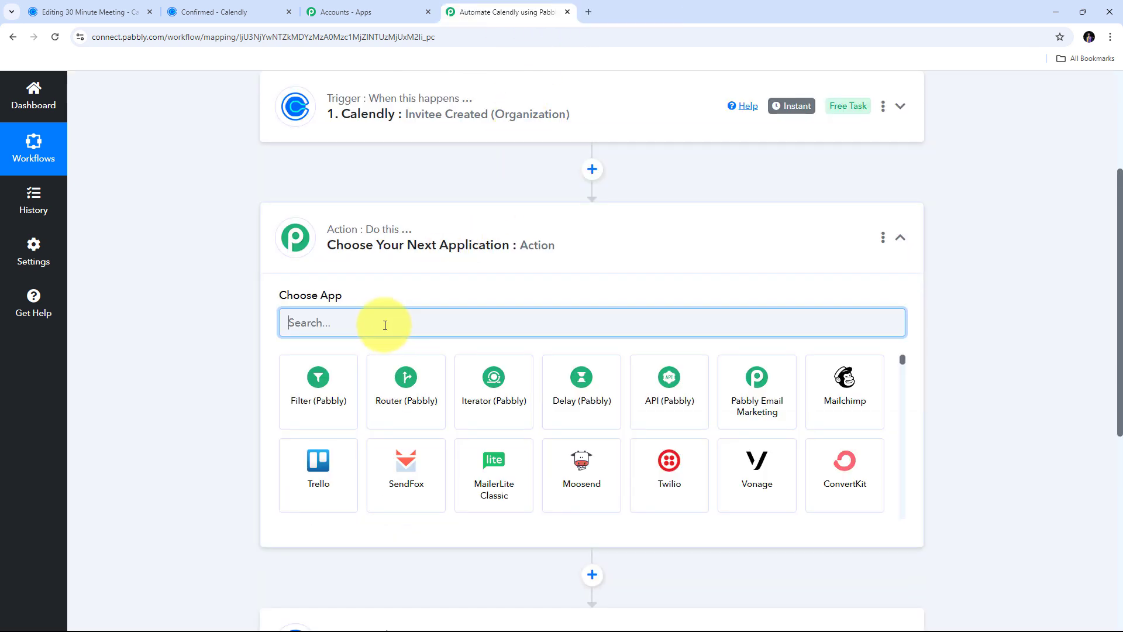
- Set the new step to Text Formatter (Pabbly) with Split Text as its action event
type("Text")
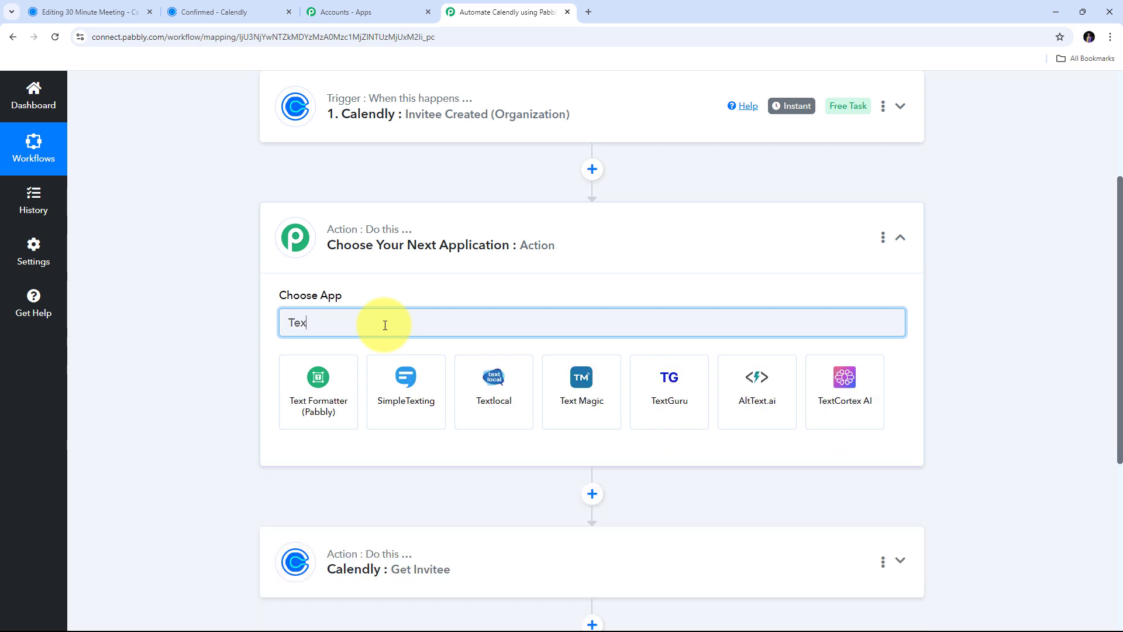
left_click(326, 390)
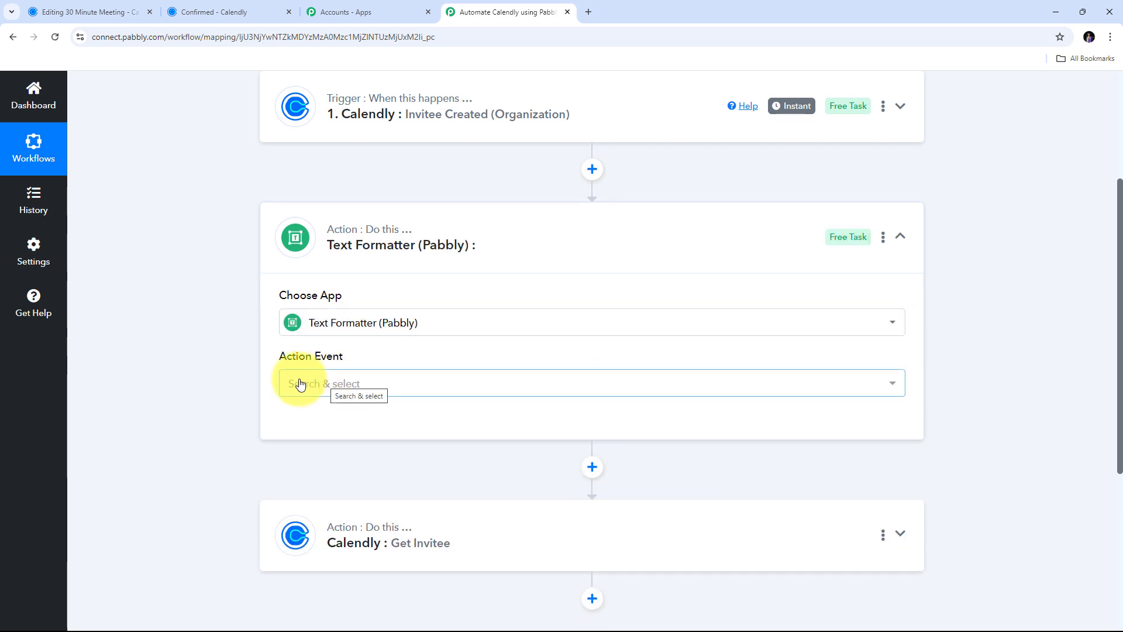
left_click(474, 383)
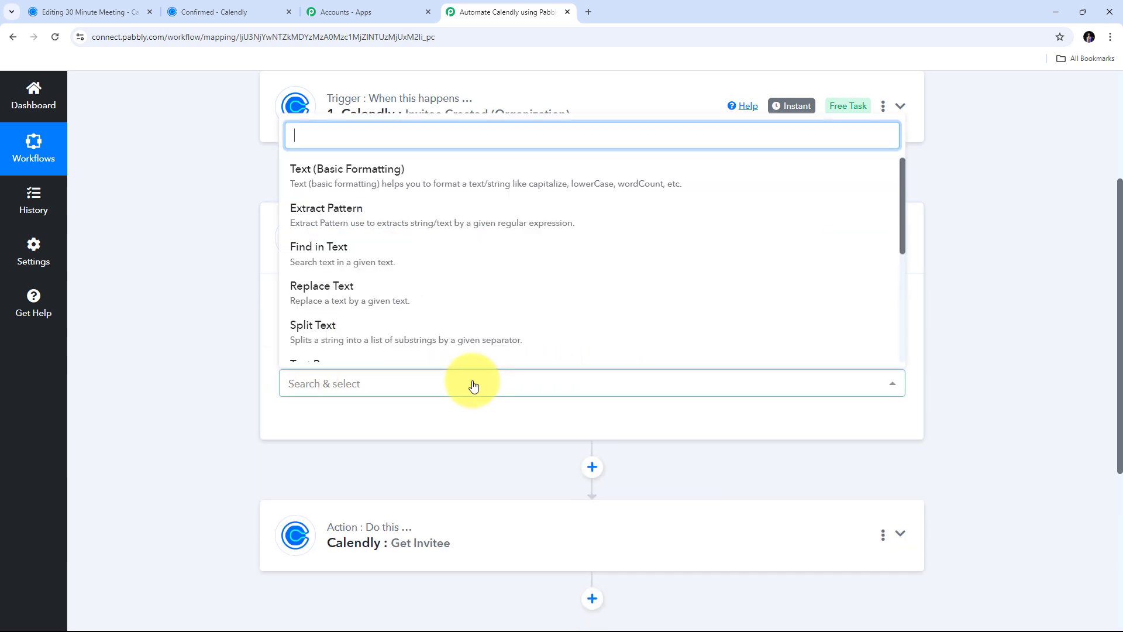
left_click(339, 336)
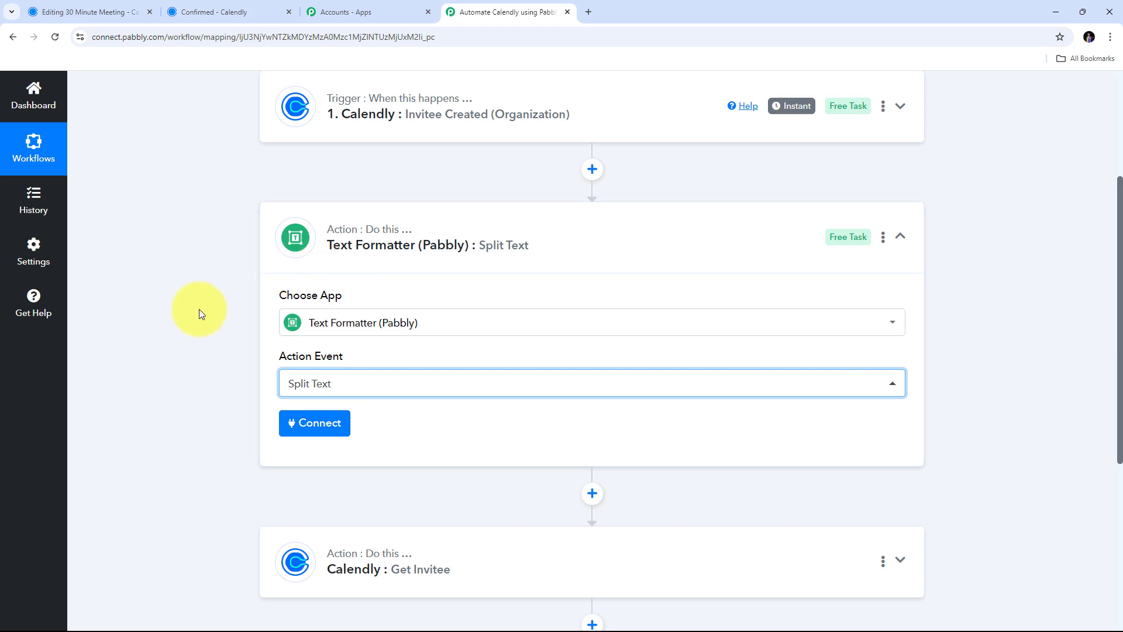
left_click(296, 430)
- Map the trigger's Res5 Resource Event URL into Text to Split
scroll(582, 304, "down", 4)
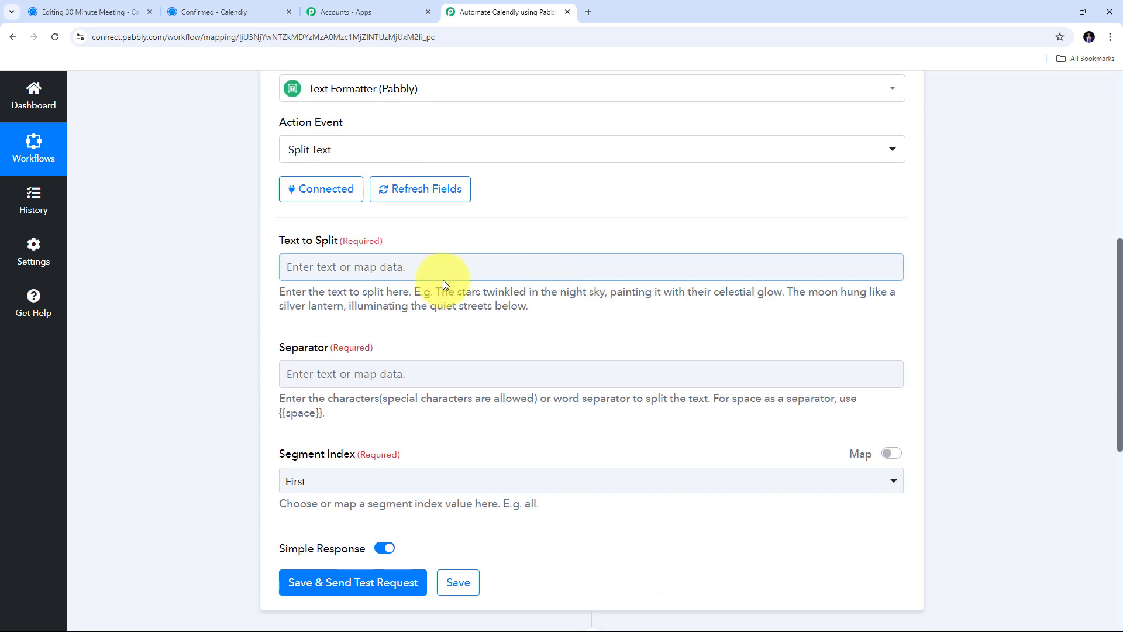
left_click(295, 269)
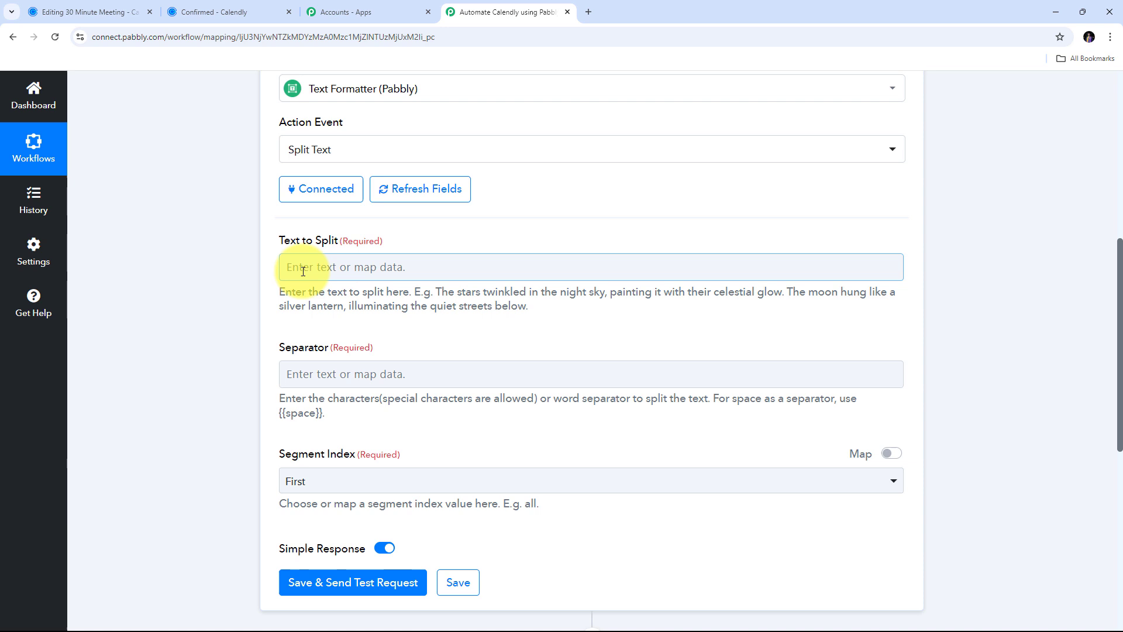
left_click(345, 267)
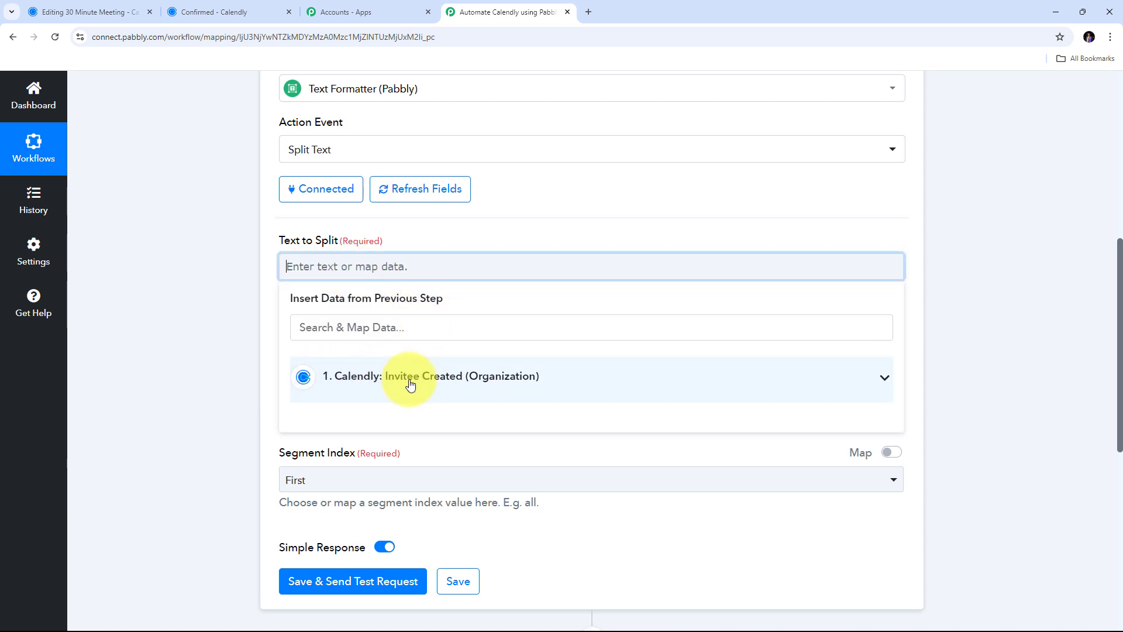
left_click(406, 380)
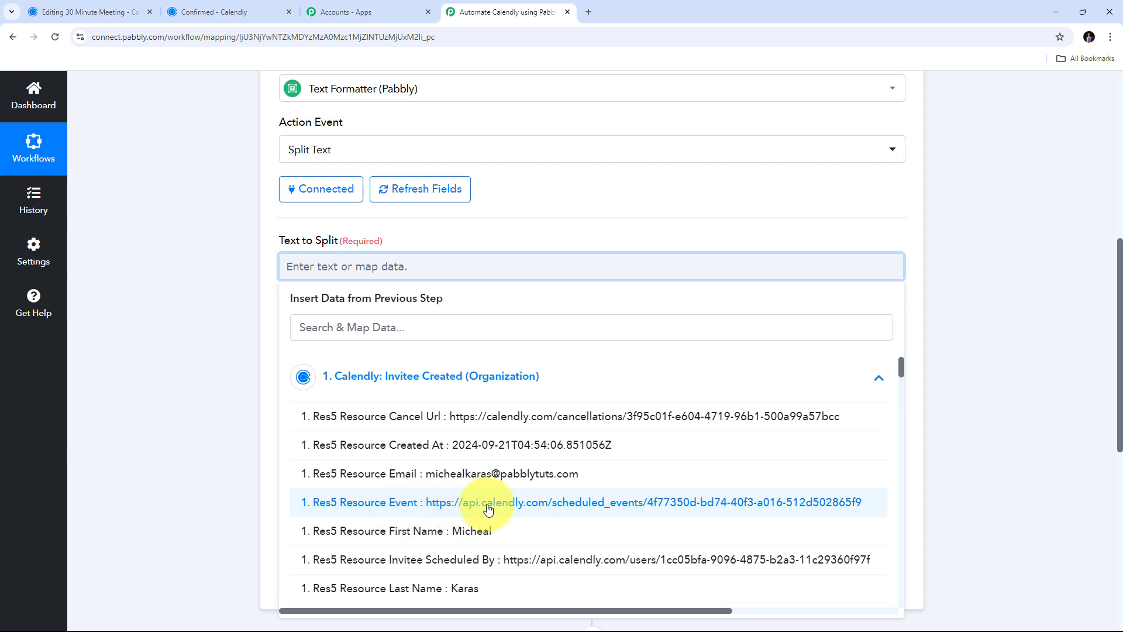
left_click(488, 509)
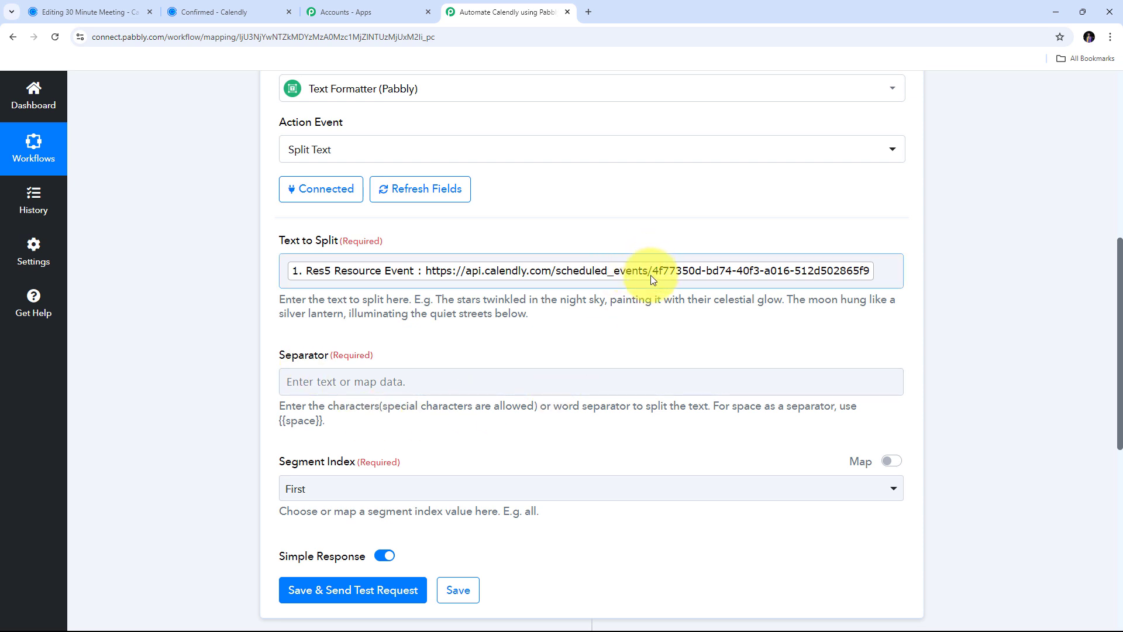
- Set the separator to '/' and the segment index to Last
left_click(327, 388)
type("/")
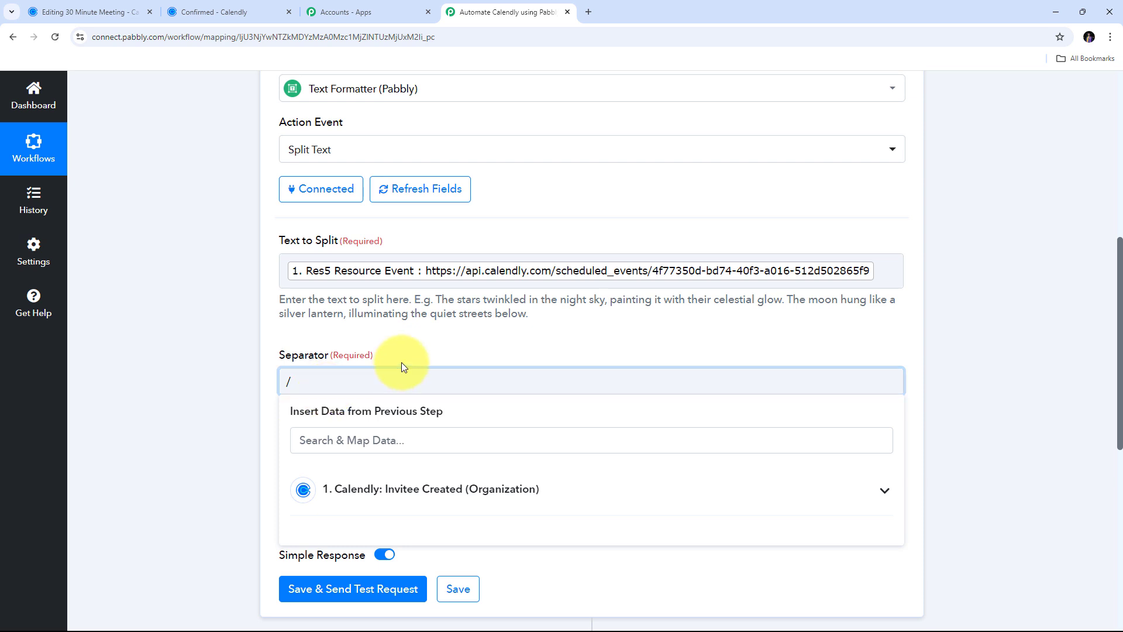
left_click(420, 352)
scroll(420, 352, "down", 1)
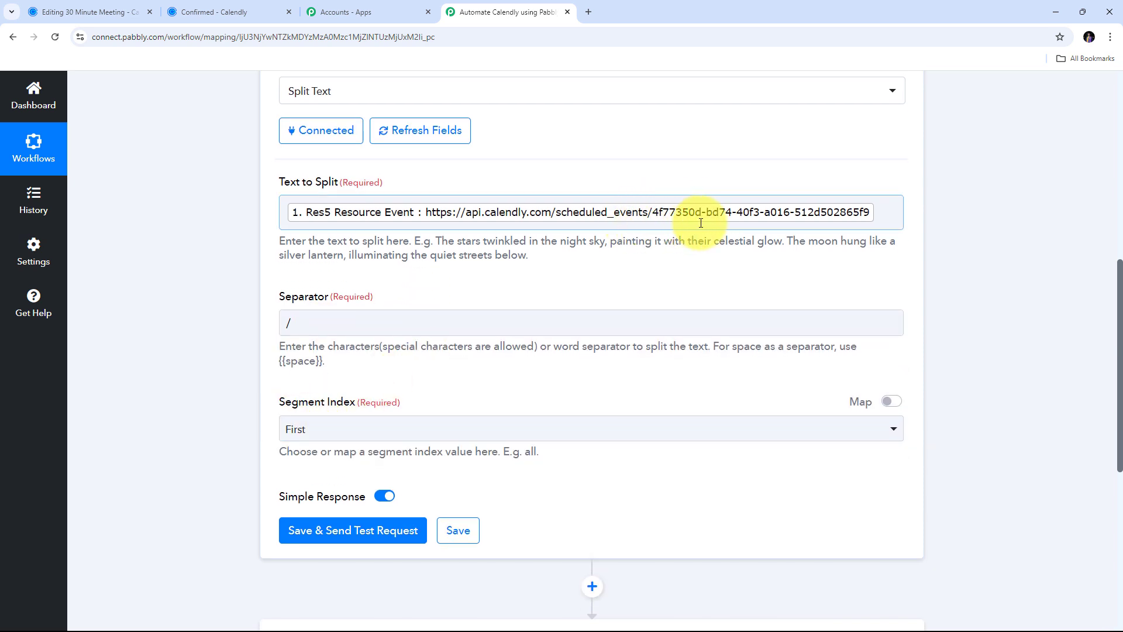
left_click(343, 430)
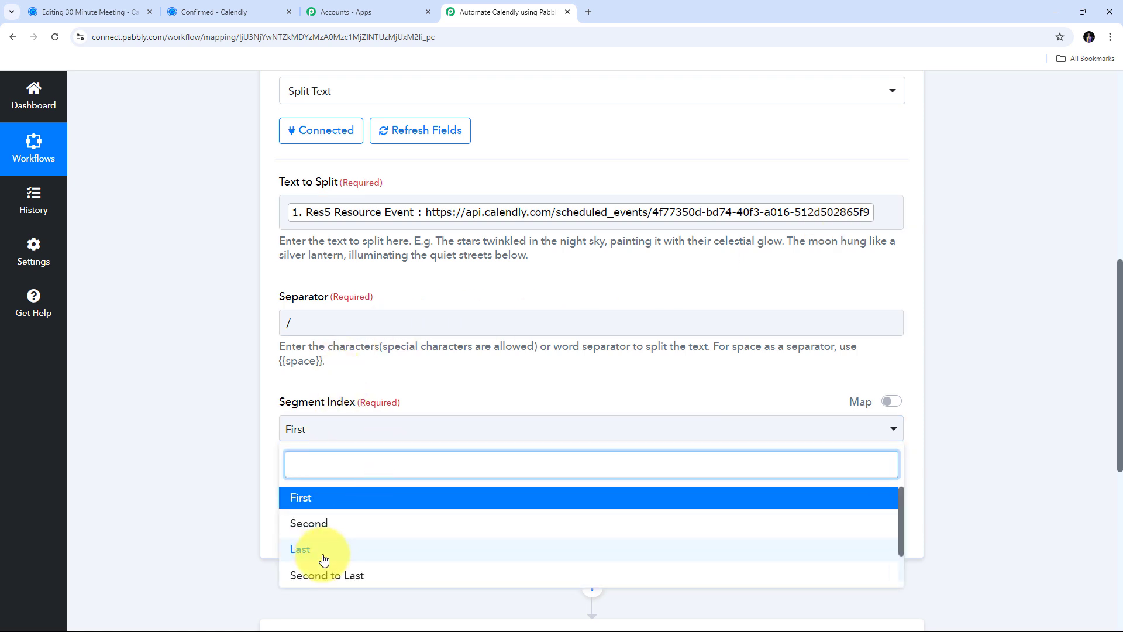
left_click(303, 553)
scroll(417, 385, "down", 2)
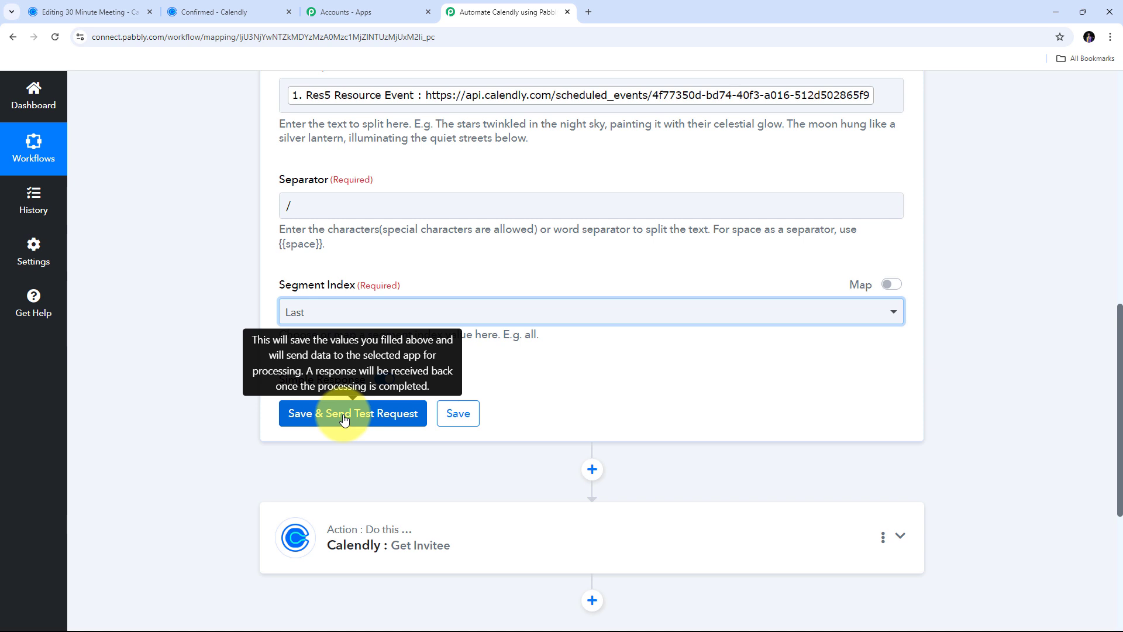
- Save and test the Split Text step, confirming its Result is the bare scheduled event ID
left_click(344, 417)
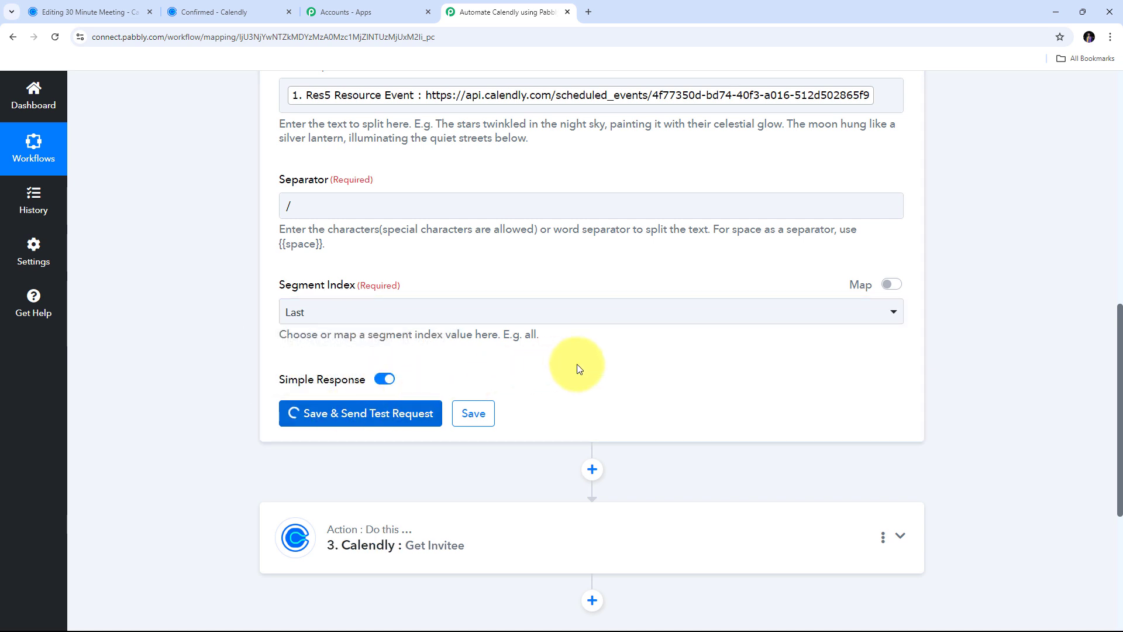
scroll(588, 368, "down", 1)
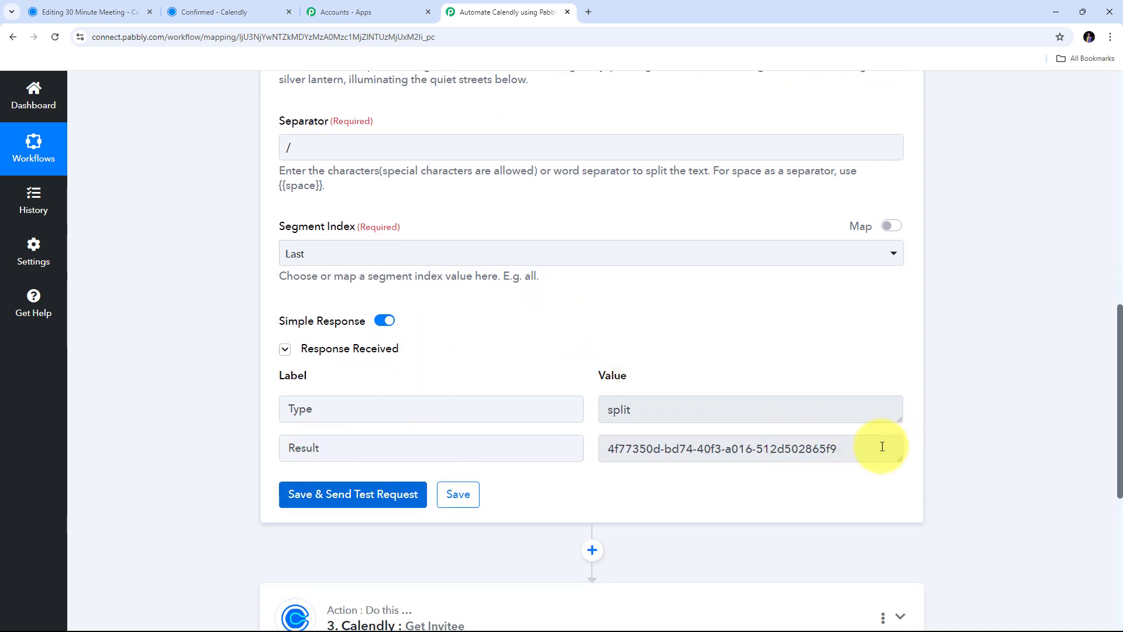
left_click_drag(839, 448, 463, 444)
scroll(640, 321, "down", 3)
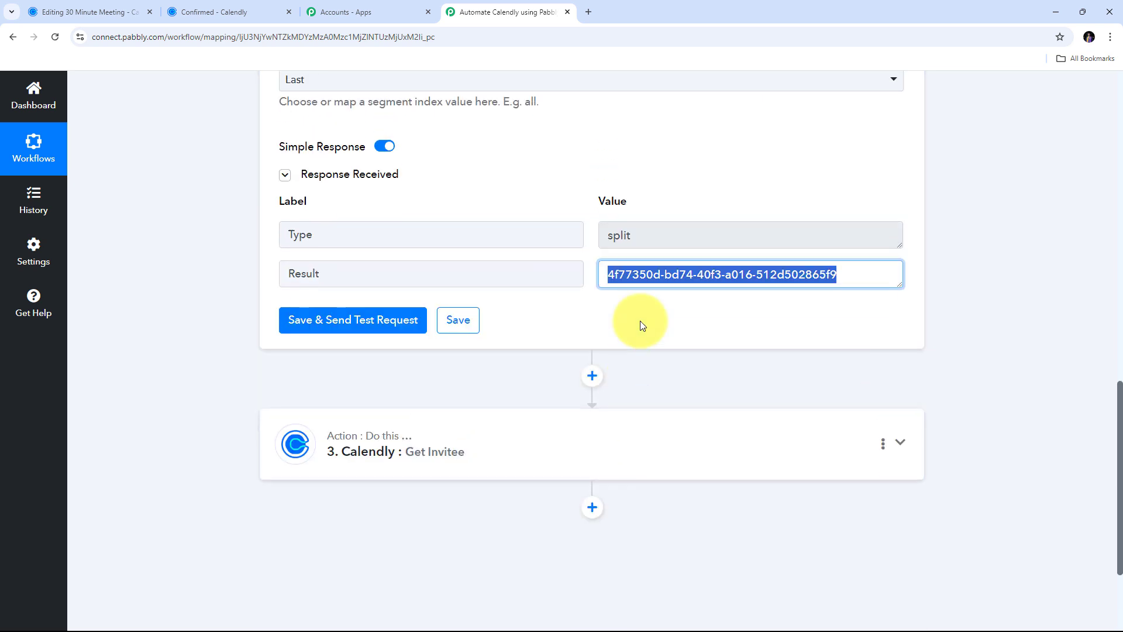
scroll(640, 321, "up", 1)
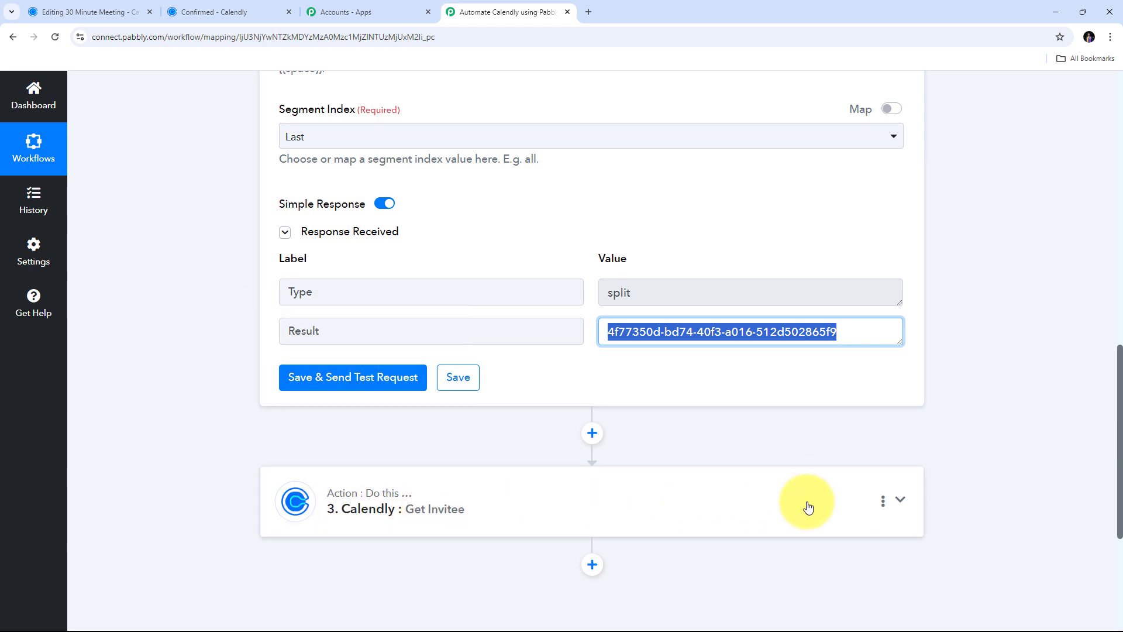
- Map the Split Text step's Result into Get Invitee's Scheduled Event Id field
left_click(750, 506)
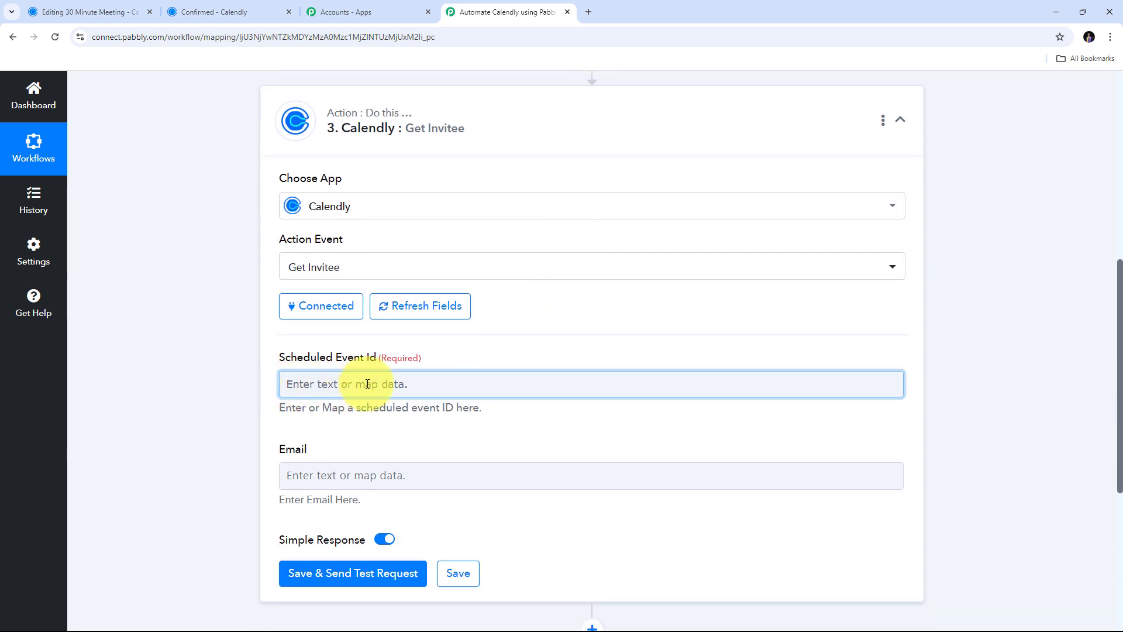
left_click(332, 383)
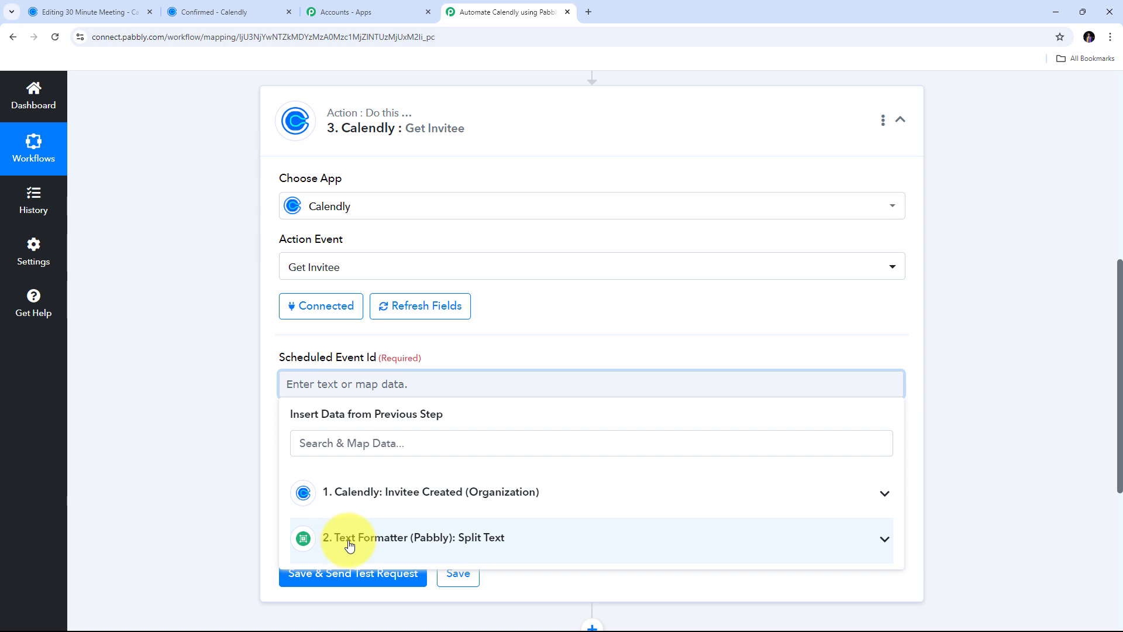
left_click(496, 537)
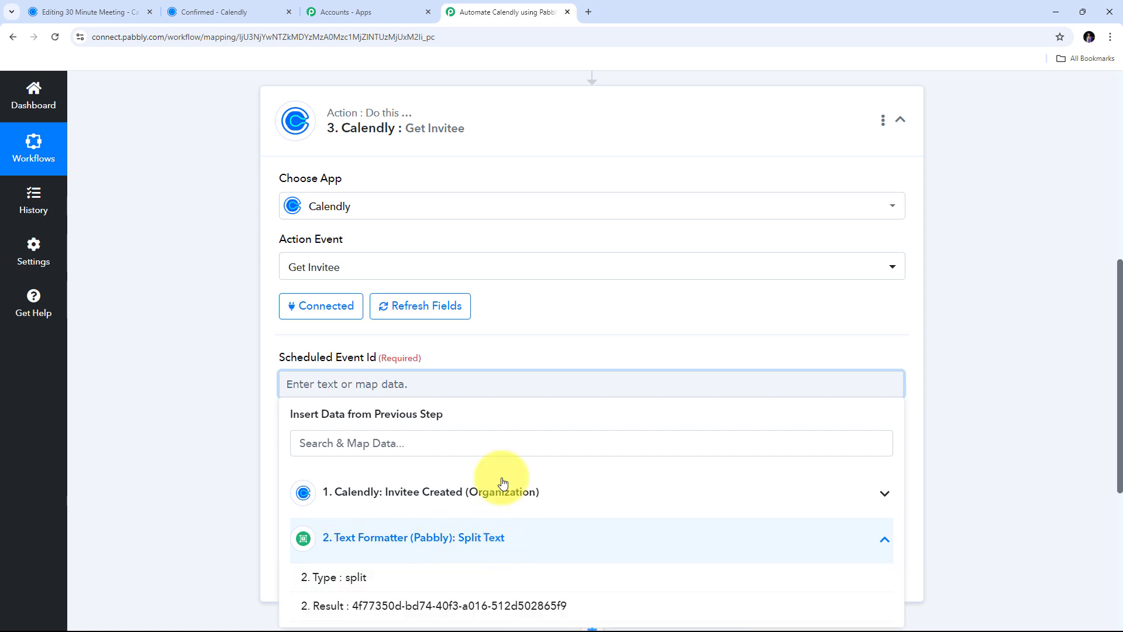
scroll(502, 484, "down", 3)
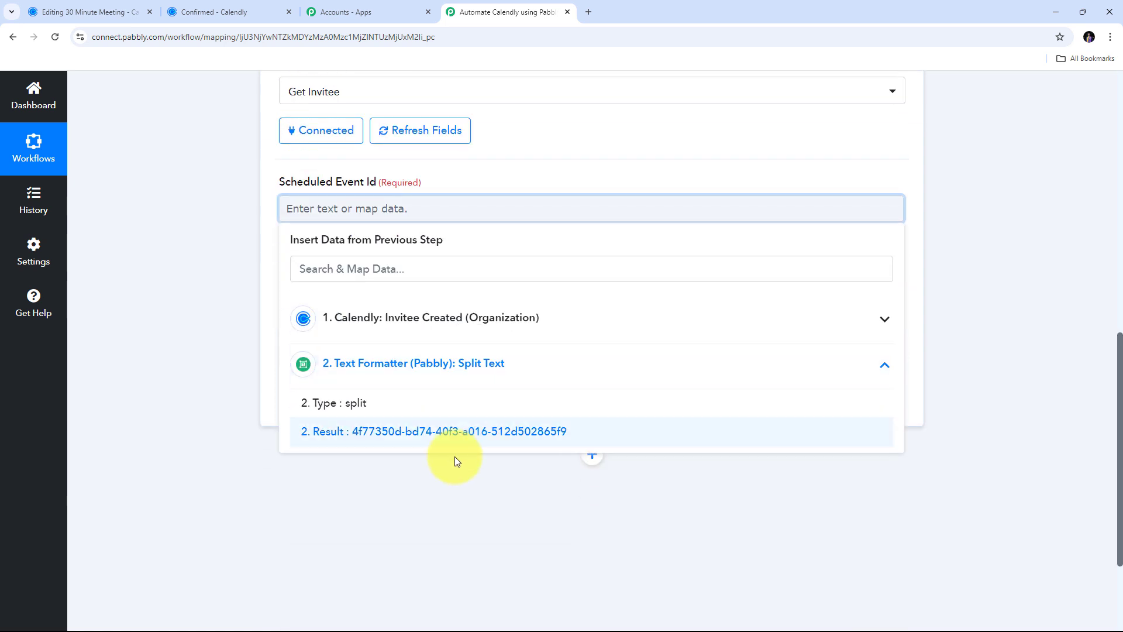
left_click(402, 434)
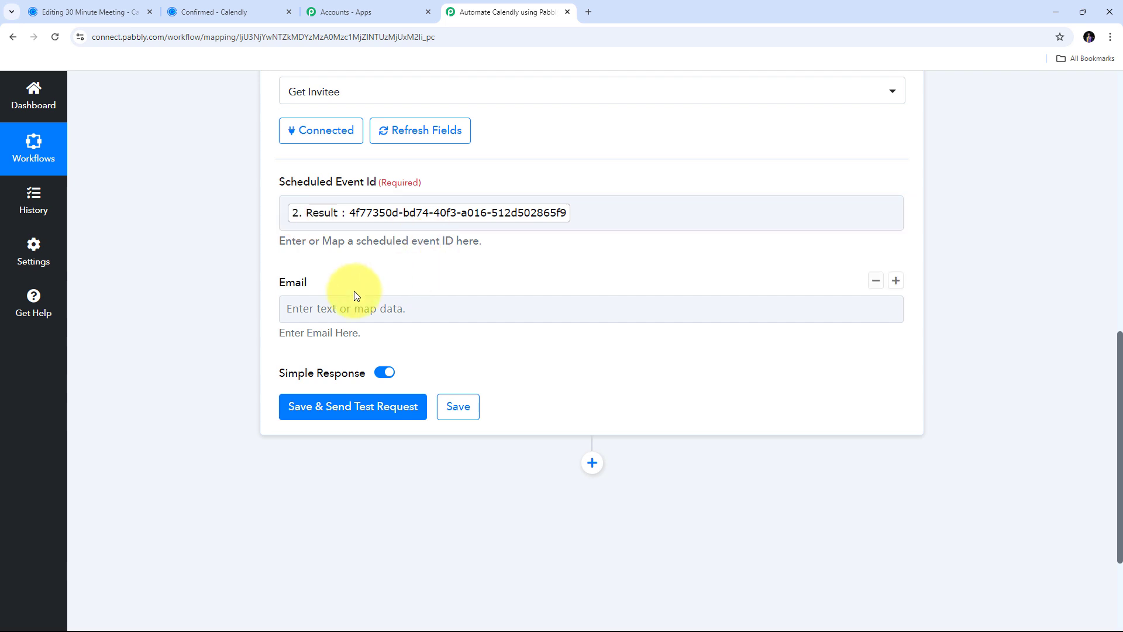
- Map the trigger's Res5 Resource Email into the Email field
left_click(326, 308)
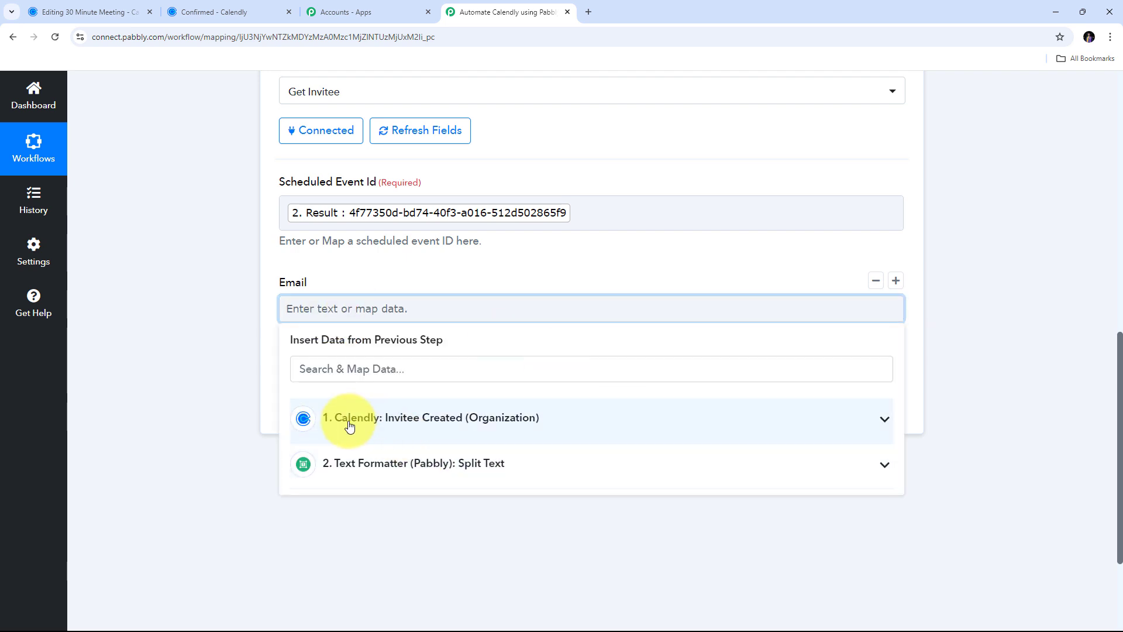
left_click(453, 429)
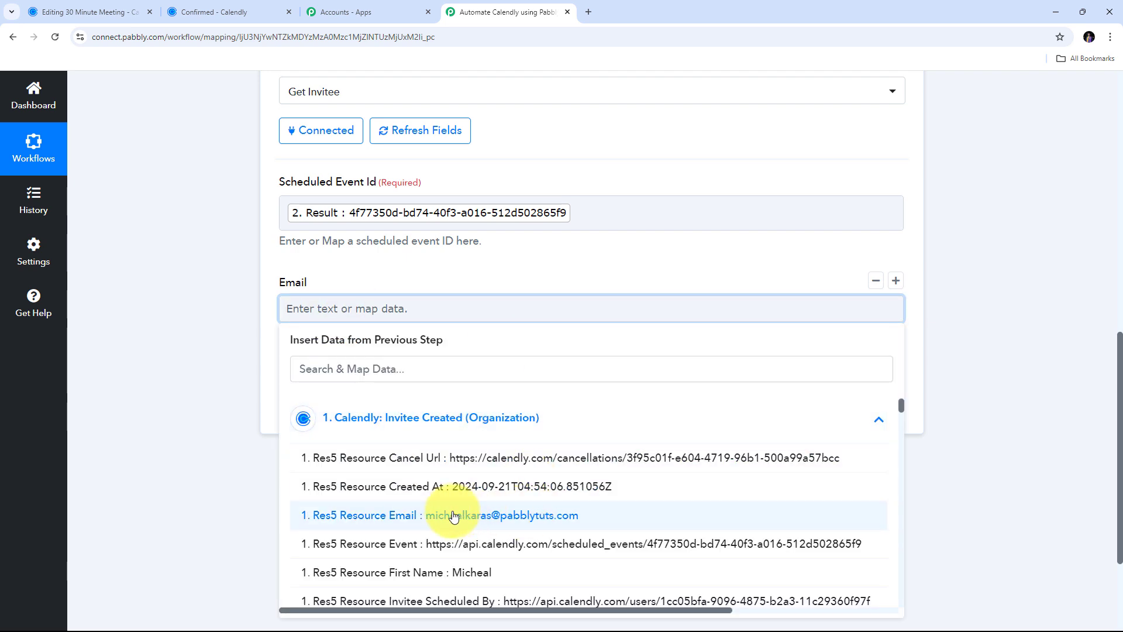
left_click(508, 519)
left_click(170, 330)
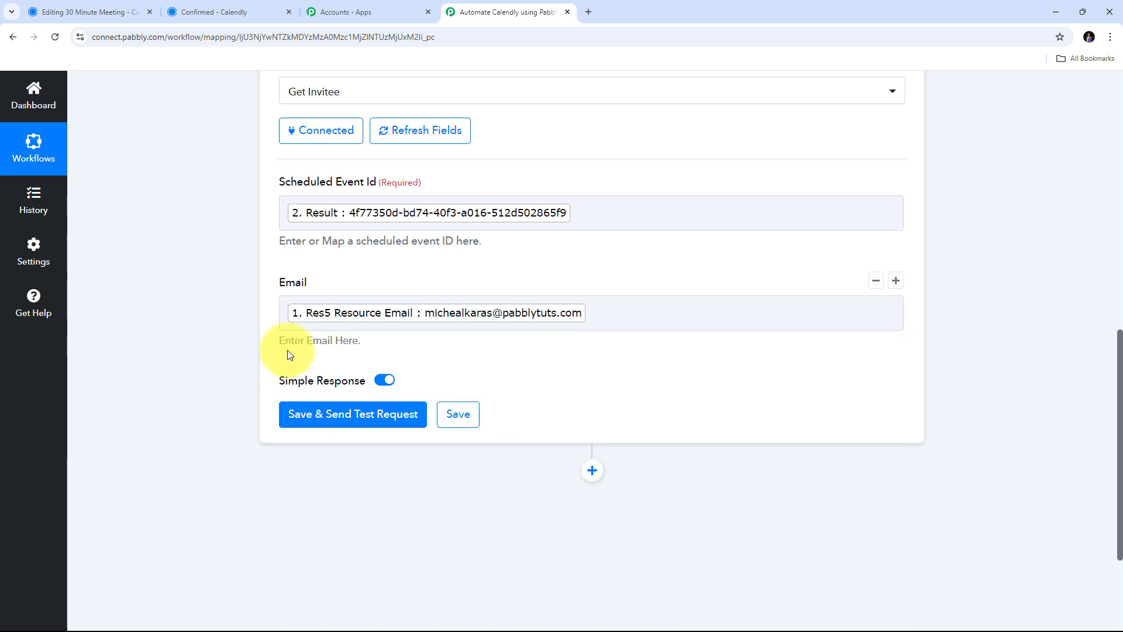
- Save and test Get Invitee, reviewing the returned email, last name and mobile number answer
left_click(358, 416)
scroll(591, 301, "up", 3)
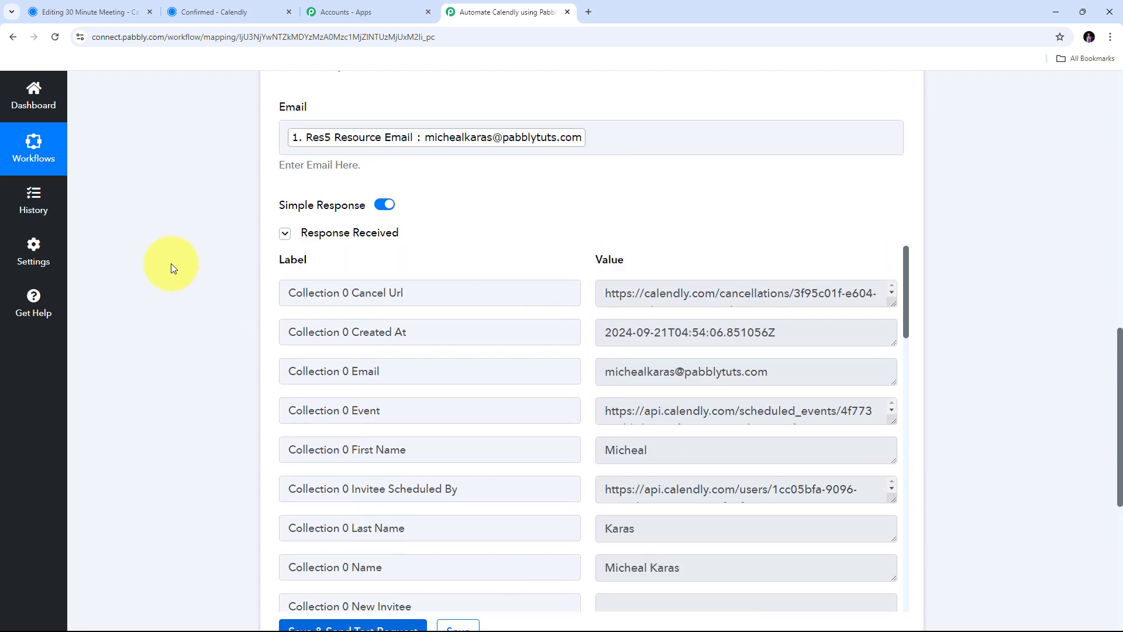
scroll(577, 283, "down", 10)
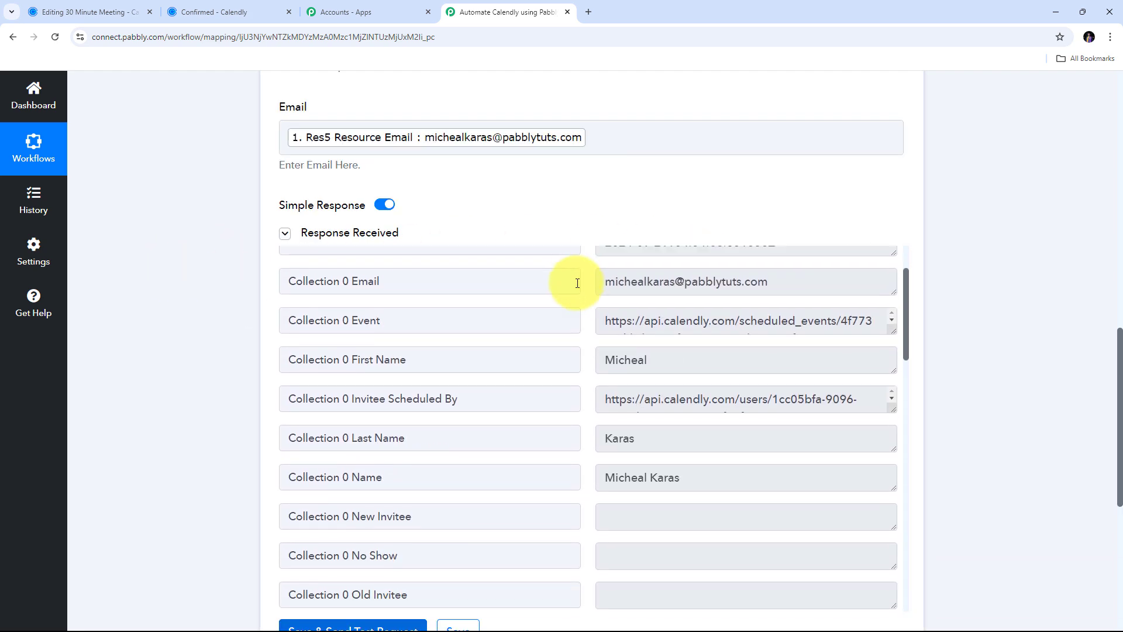
scroll(577, 283, "down", 6)
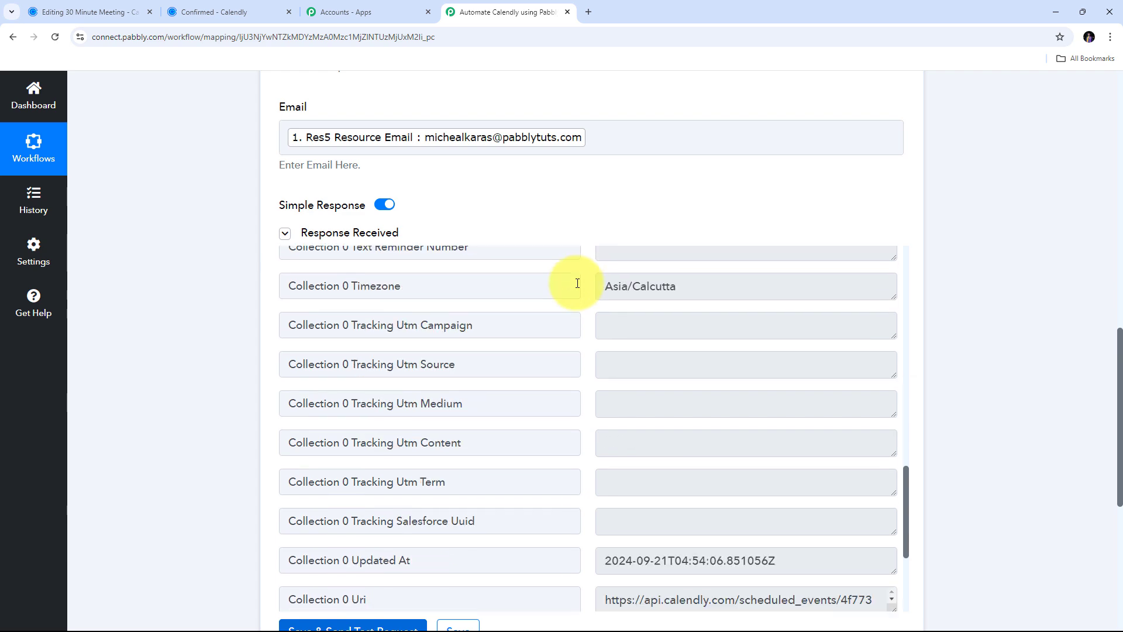
scroll(577, 284, "up", 15)
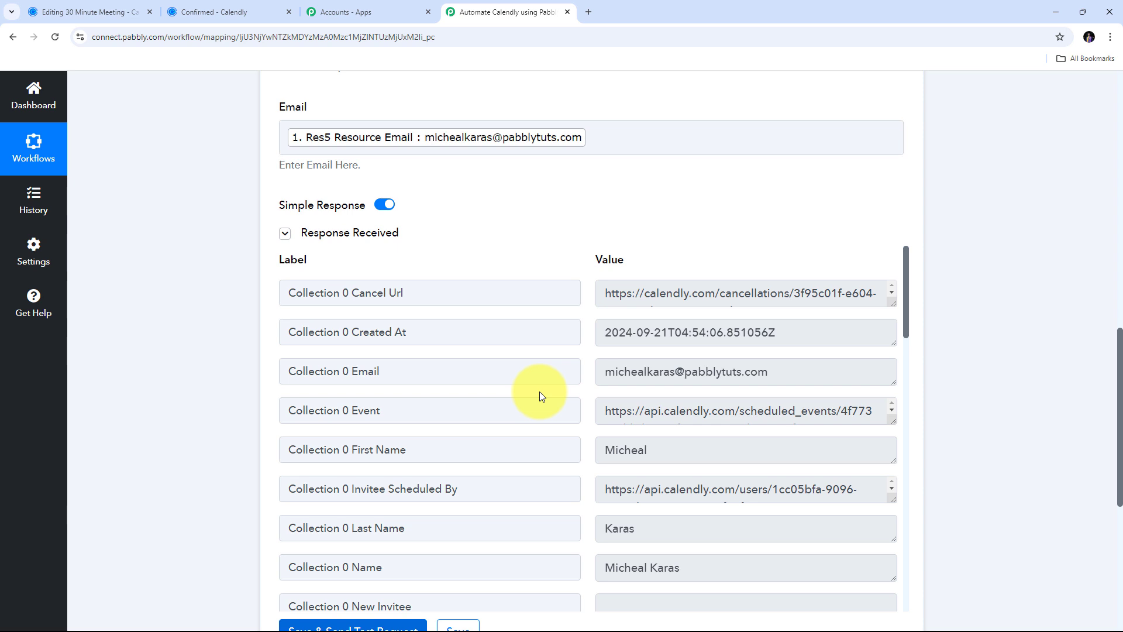
left_click_drag(797, 376, 478, 378)
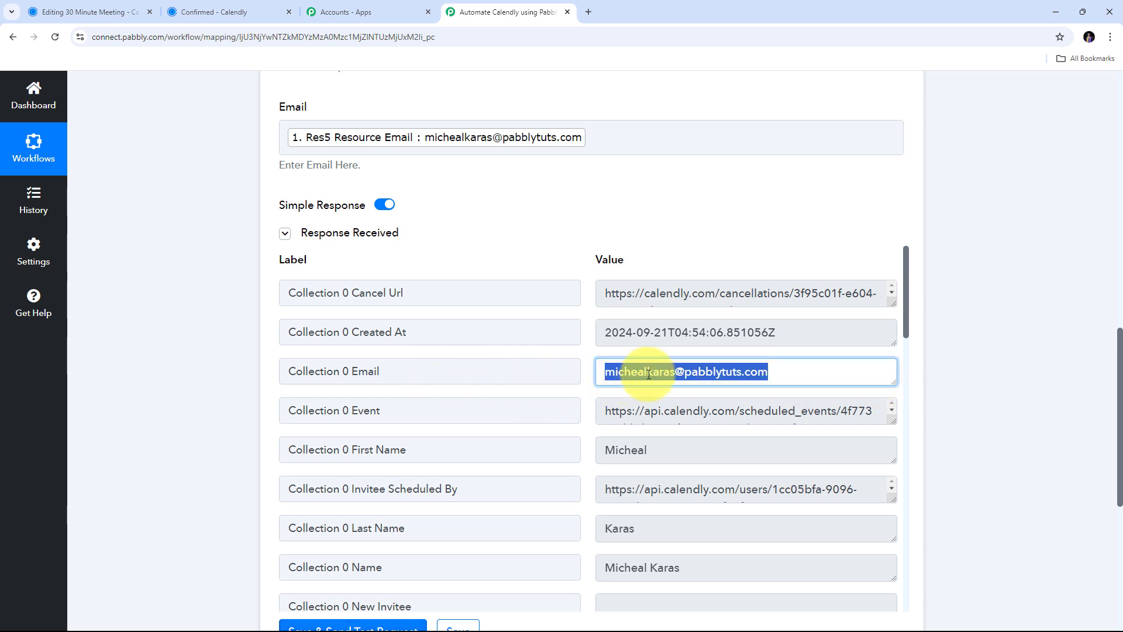
scroll(753, 375, "down", 3)
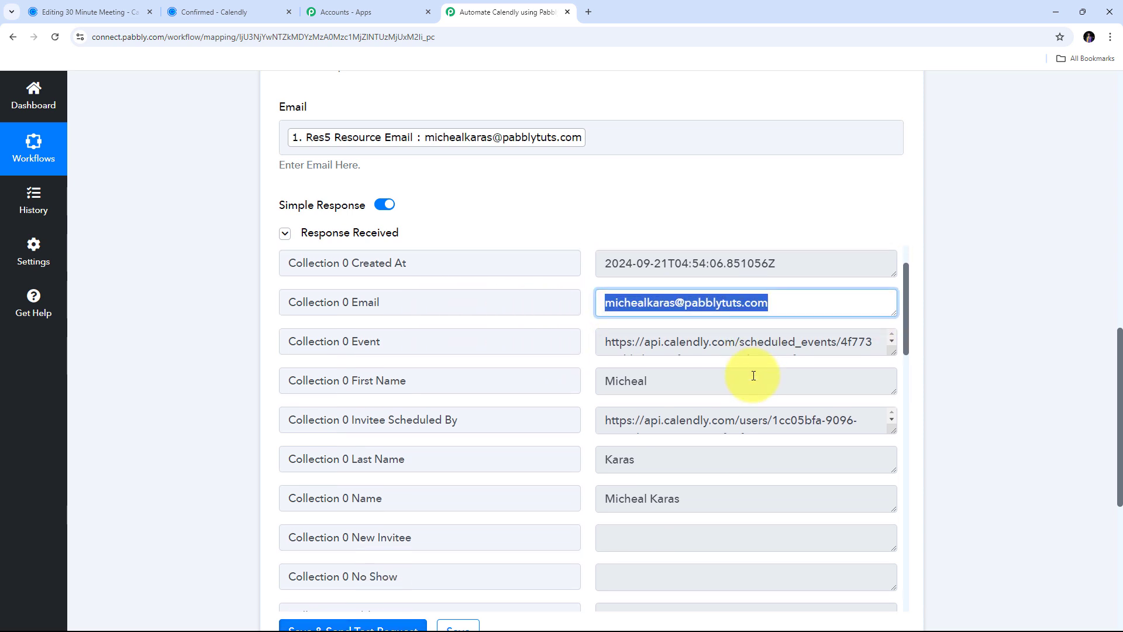
left_click_drag(709, 333, 401, 326)
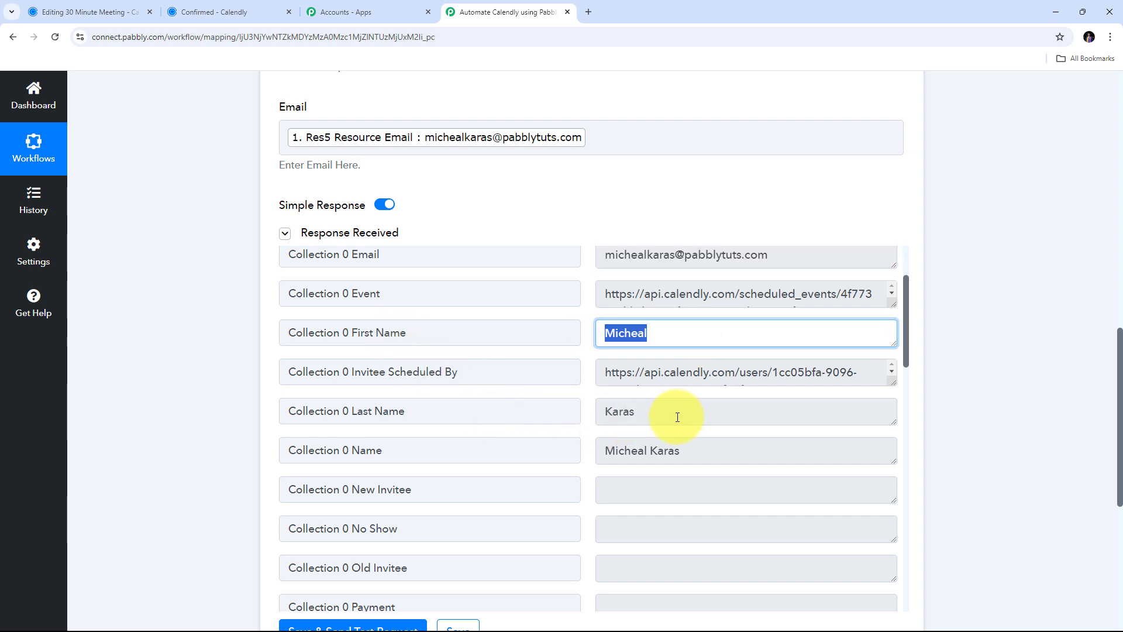
left_click_drag(676, 414, 464, 406)
left_click_drag(720, 463, 549, 454)
scroll(561, 426, "down", 3)
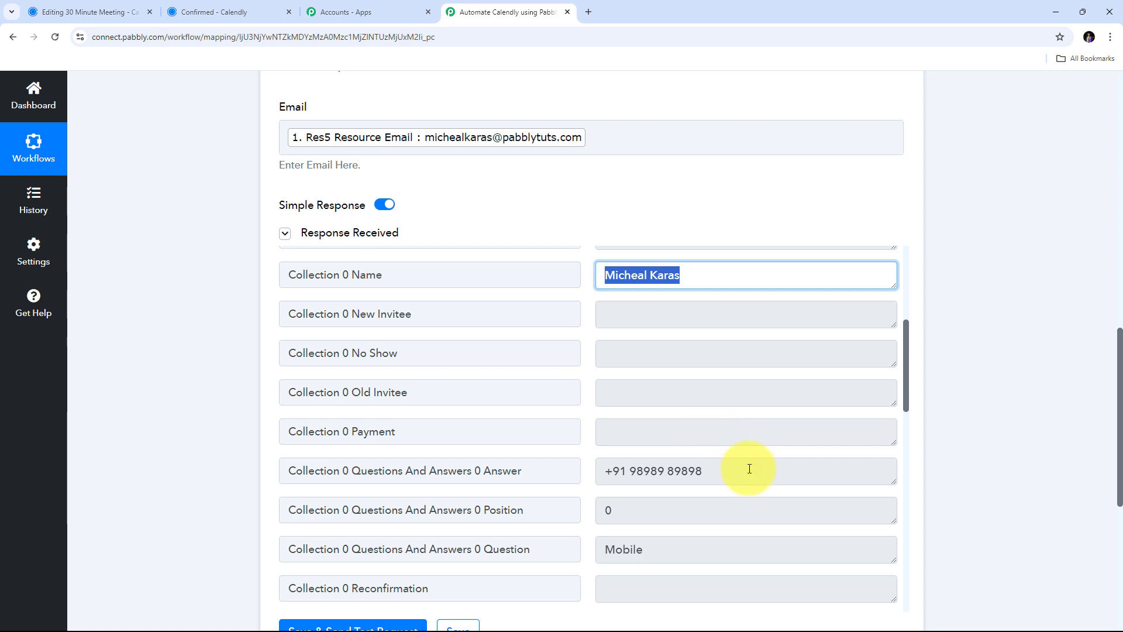
left_click_drag(746, 466, 514, 472)
- Scroll up to review the three-step workflow: Invitee Created, Split Text, Get Invitee
scroll(550, 369, "up", 7)
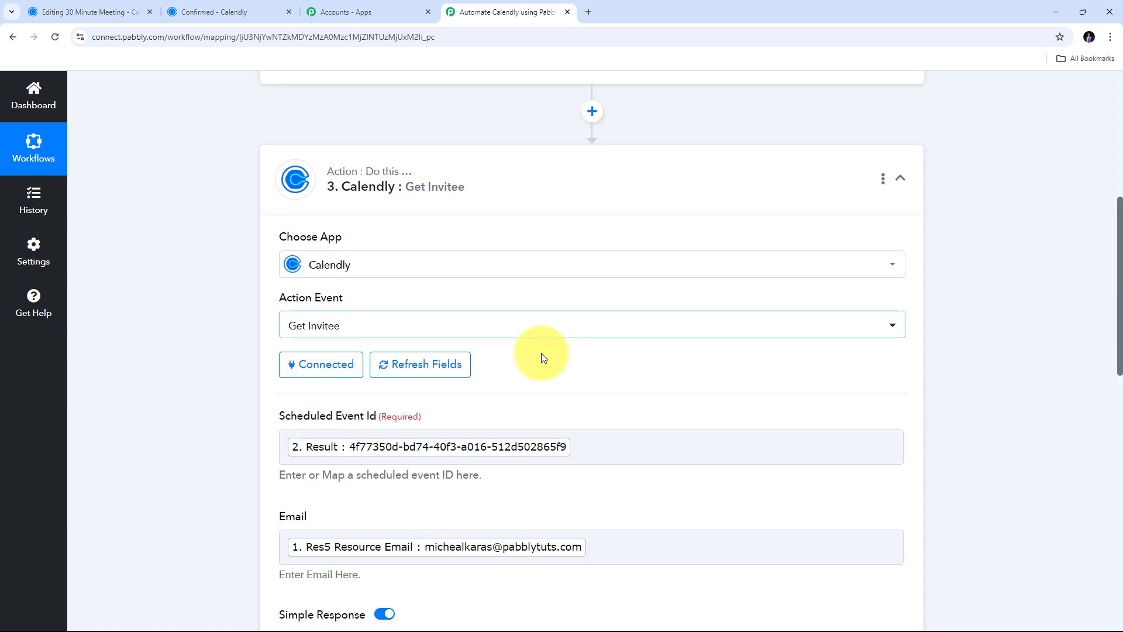
scroll(550, 374, "down", 3)
scroll(549, 404, "up", 2)
scroll(551, 406, "up", 1)
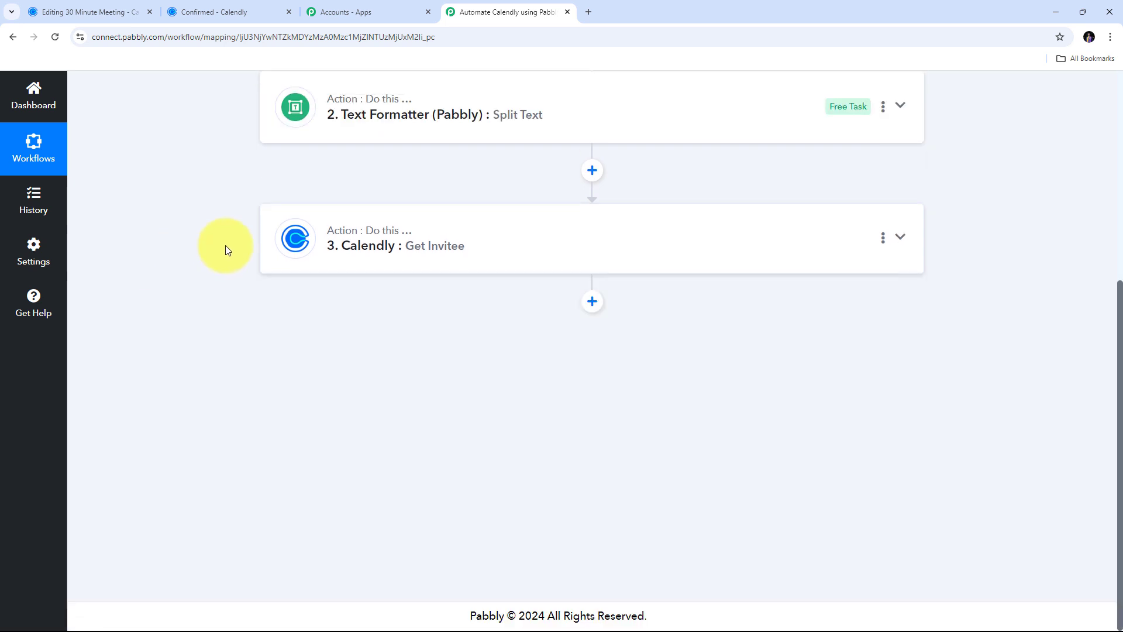
scroll(226, 245, "up", 5)
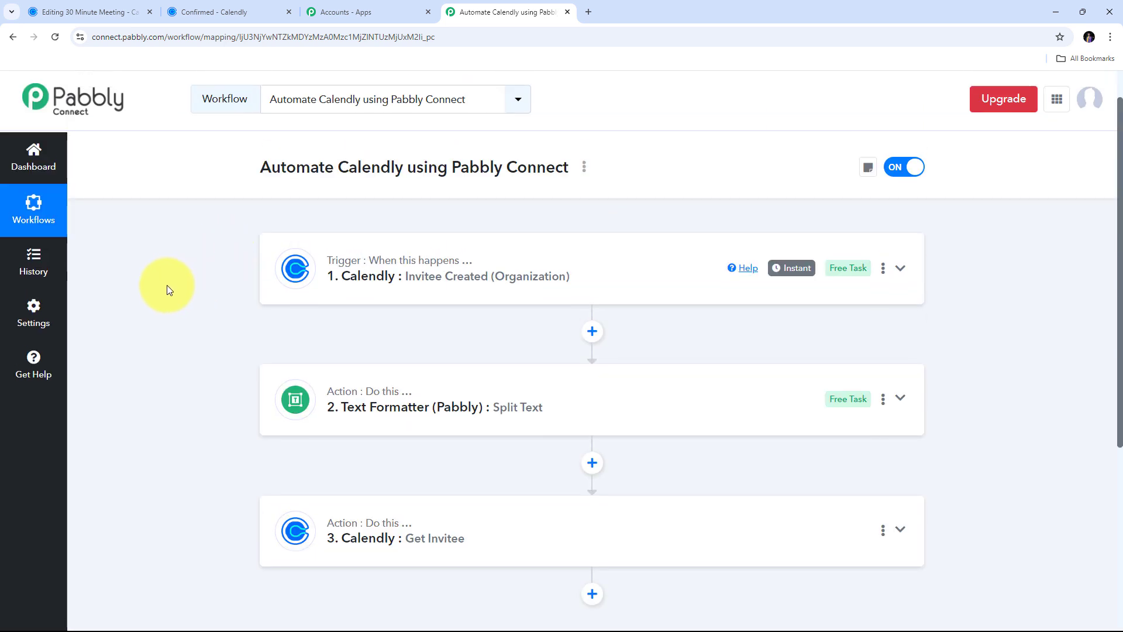